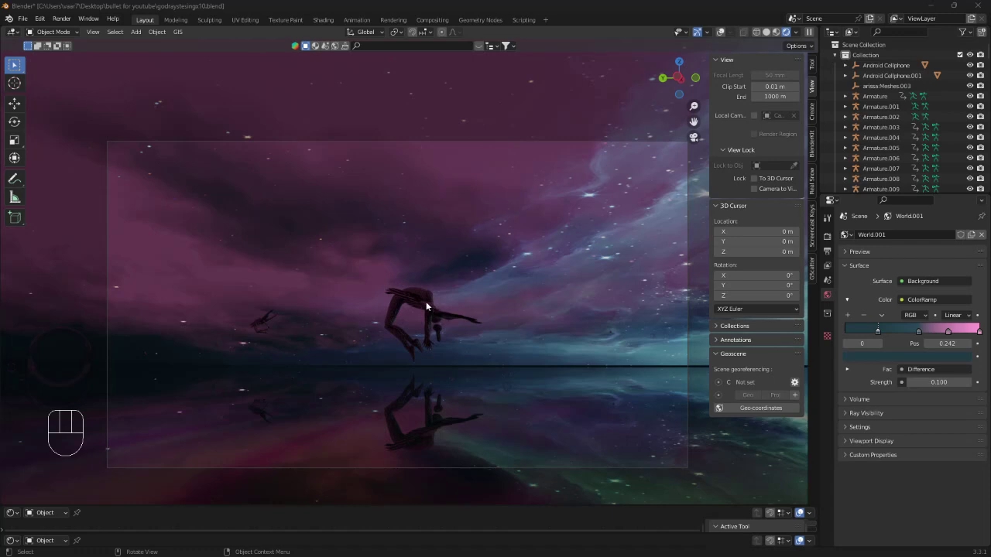
# - Turn on viewport overlays and snap the selection to the 3D cursor at the origin
pyautogui.click(721, 32)
pyautogui.scroll(3, 424, 296)
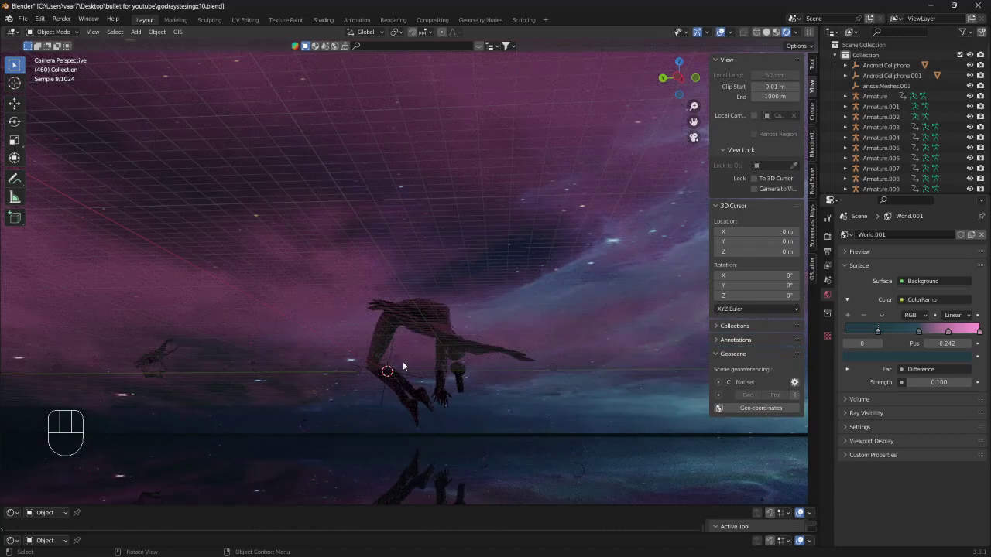
pyautogui.hotkey('shift', 's')
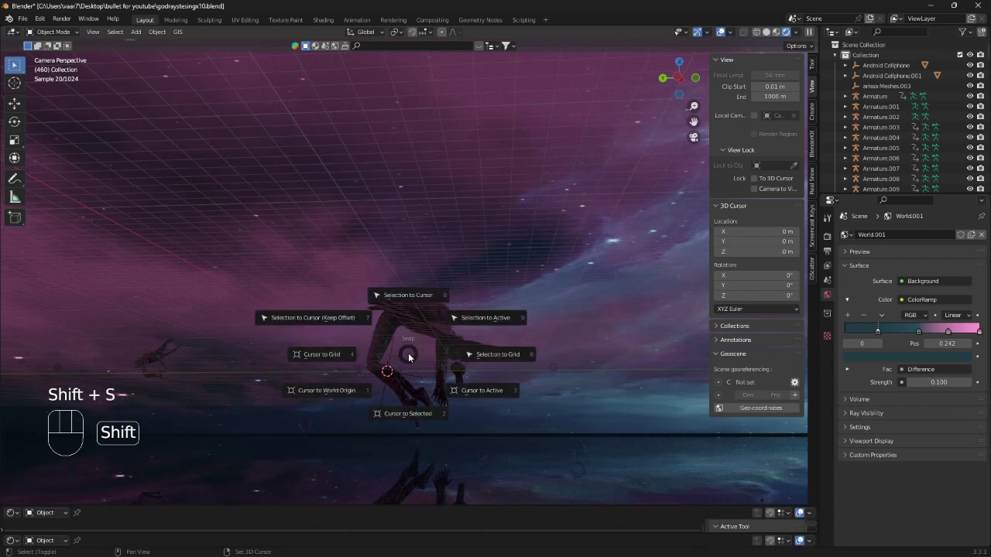
pyautogui.click(418, 292)
# - Add a circle mesh, scale it to about 24.207, and hide all other objects
pyautogui.hotkey('shift', 'a')
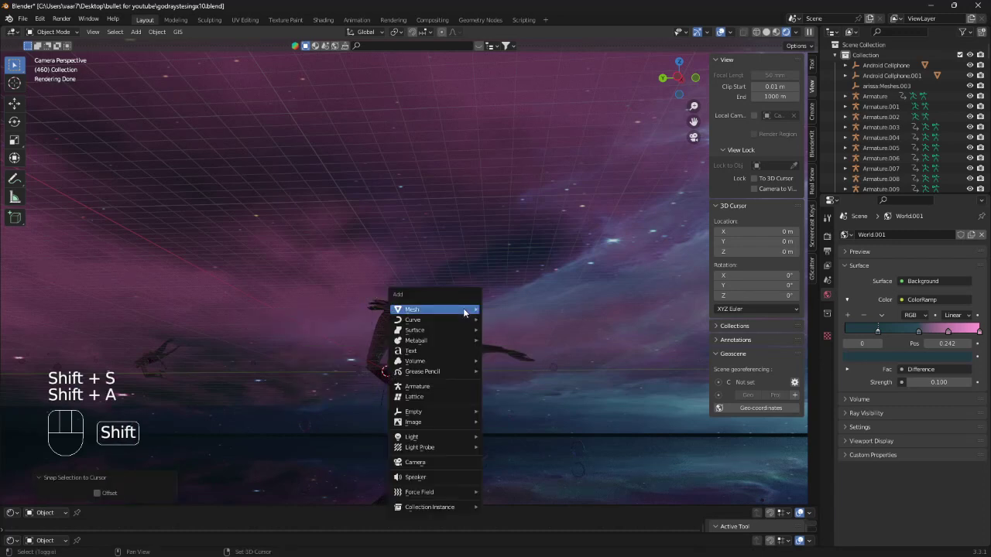
pyautogui.moveTo(463, 309)
pyautogui.click(525, 77)
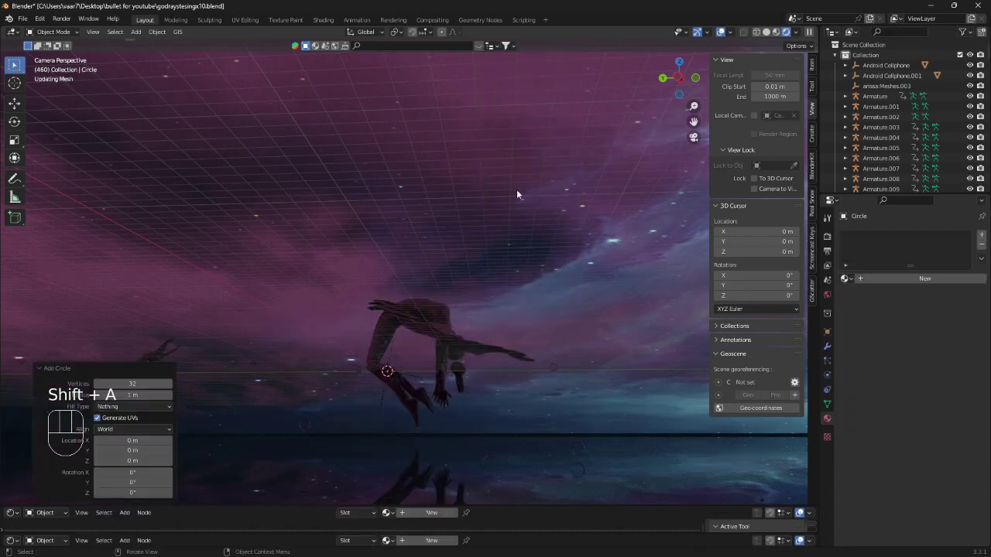
pyautogui.press('s')
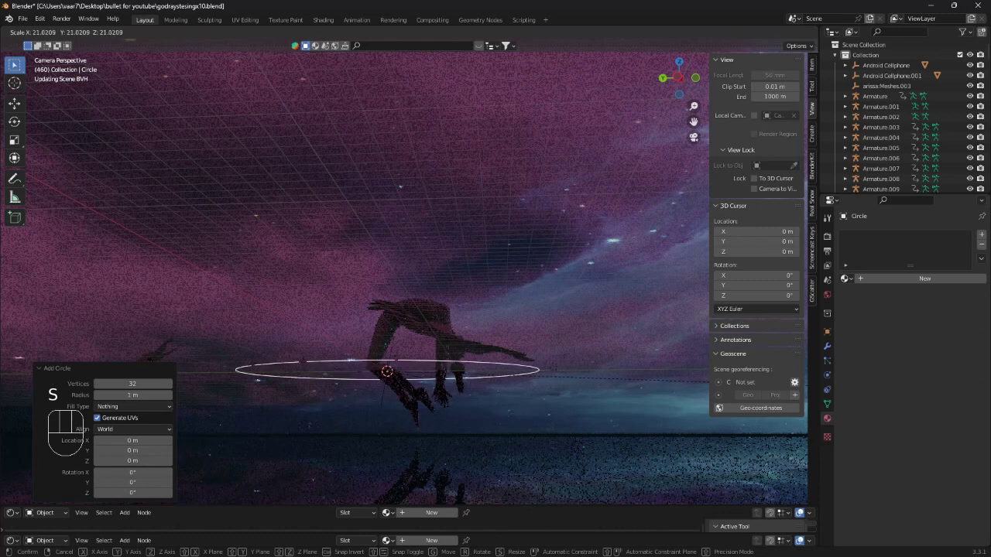
pyautogui.click(708, 380)
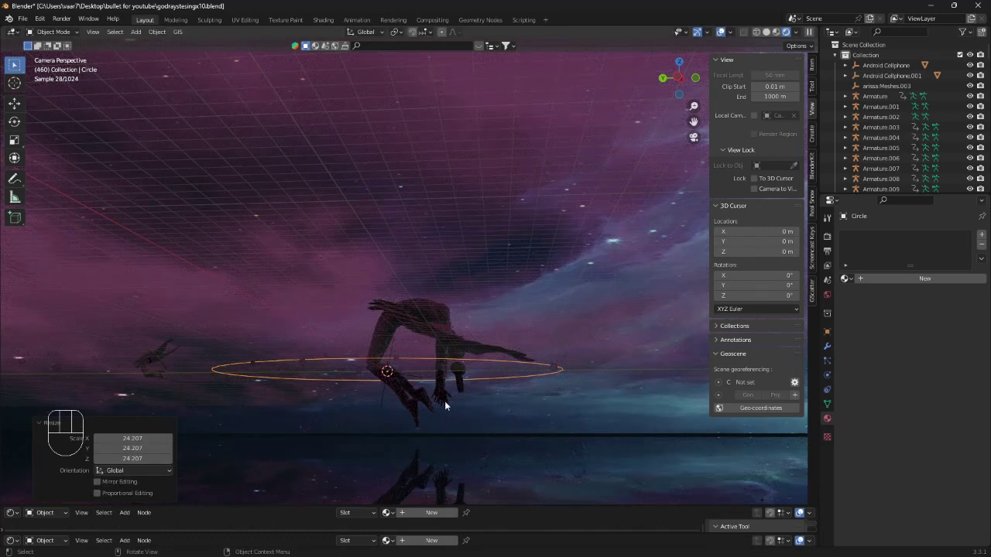
pyautogui.press('shift')
pyautogui.hotkey('shift', 'h')
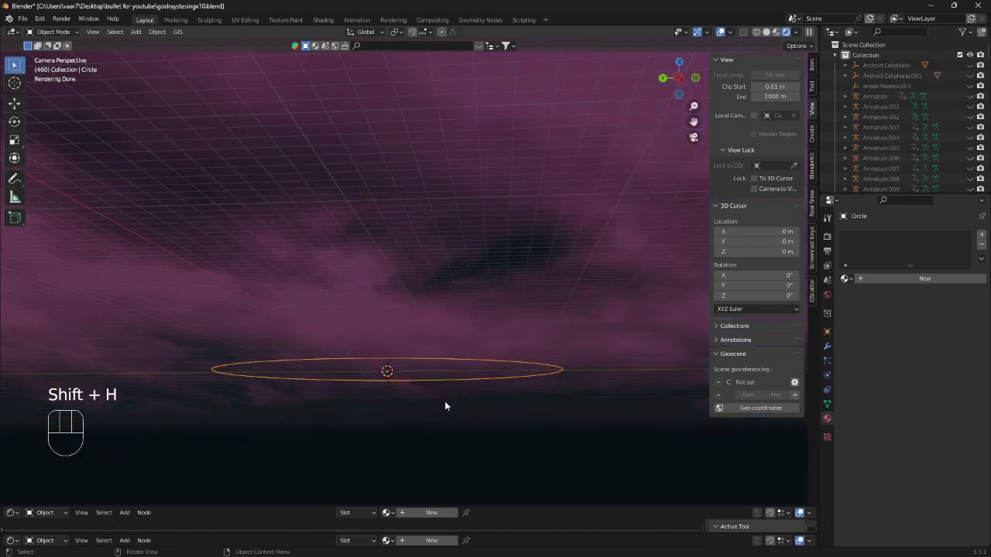
# - Switch to top view and scale the circle up about 2.232 times
pyautogui.press('KP_7')
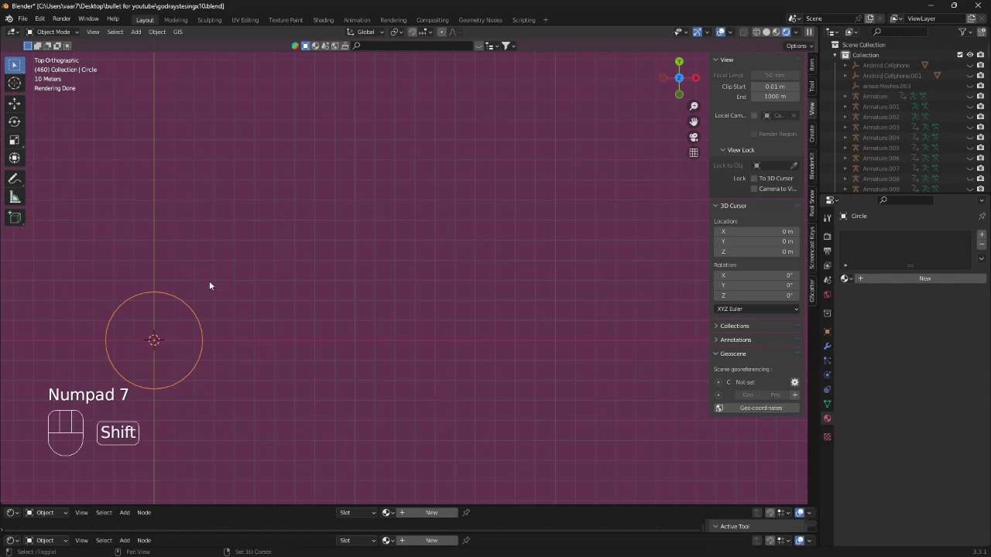
pyautogui.keyDown('shift'); pyautogui.moveTo(210, 283); pyautogui.dragTo(534, 286, button='middle'); pyautogui.keyUp('shift')
pyautogui.scroll(3, 507, 378)
pyautogui.scroll(1, 510, 378)
pyautogui.keyDown('shift'); pyautogui.moveTo(511, 378); pyautogui.dragTo(461, 337, button='middle'); pyautogui.keyUp('shift')
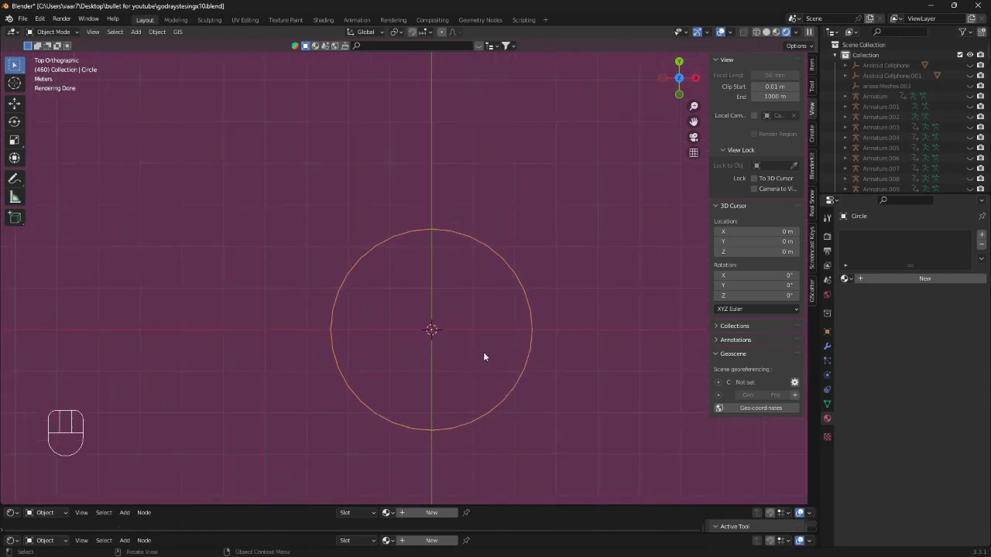
pyautogui.press('s')
pyautogui.click(547, 365)
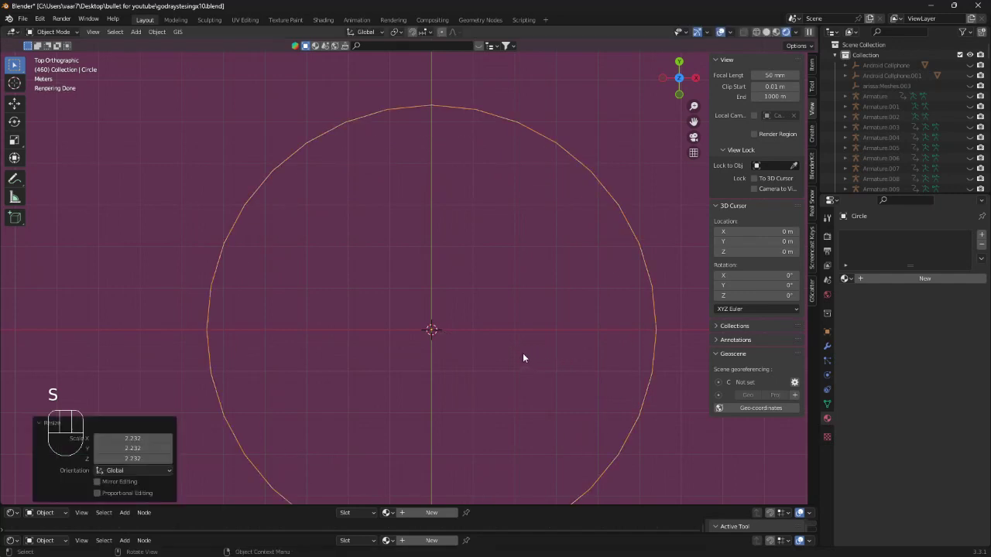
pyautogui.scroll(2, 523, 357)
pyautogui.scroll(-1, 522, 358)
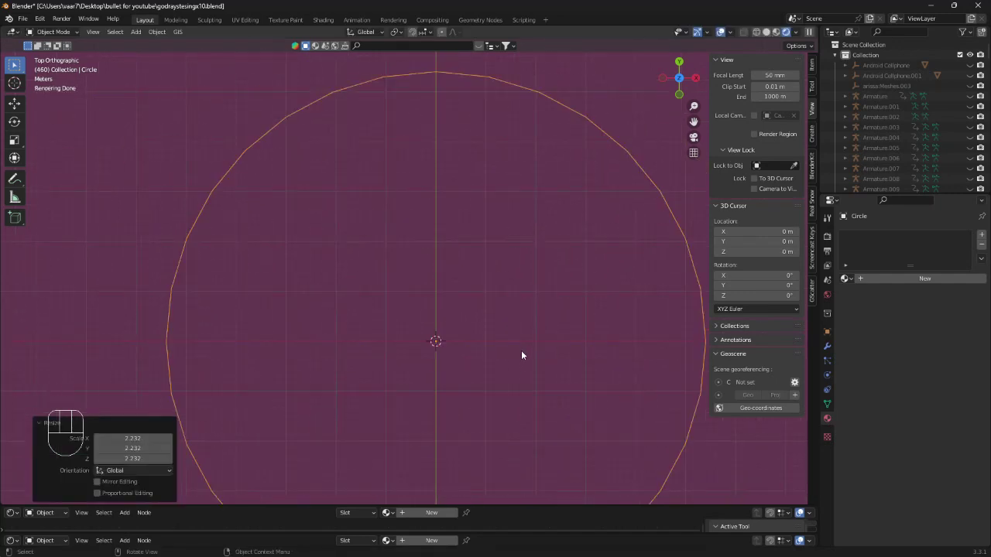
pyautogui.scroll(-1, 522, 356)
# - In edge-select Edit Mode, extrude and shrink the first three inner rings
pyautogui.press('Tab')
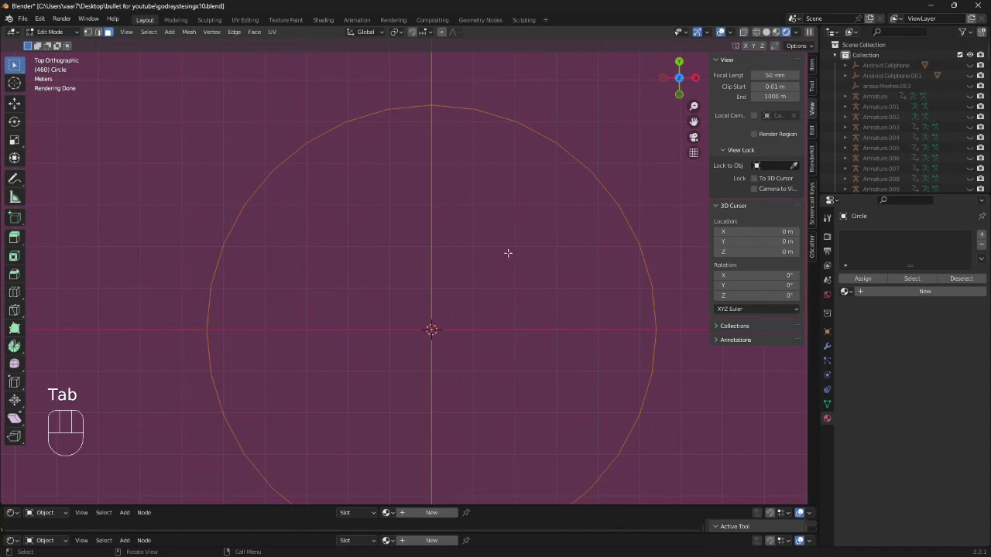
pyautogui.keyDown('shift'); pyautogui.click(99, 33); pyautogui.keyUp('shift')
pyautogui.press('e')
pyautogui.press('s')
pyautogui.click(625, 152)
pyautogui.press('e')
pyautogui.press('s')
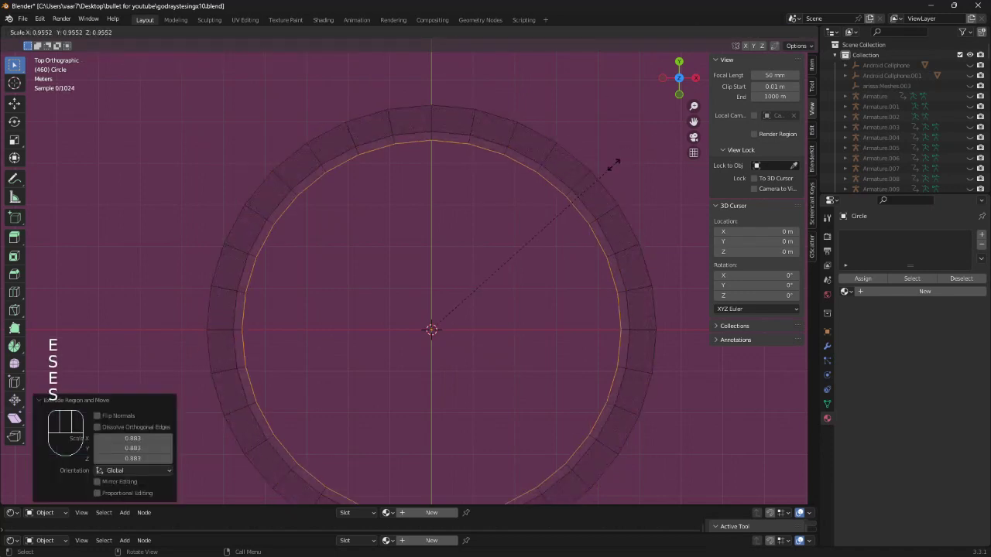
pyautogui.click(586, 186)
pyautogui.press('e')
pyautogui.press('s')
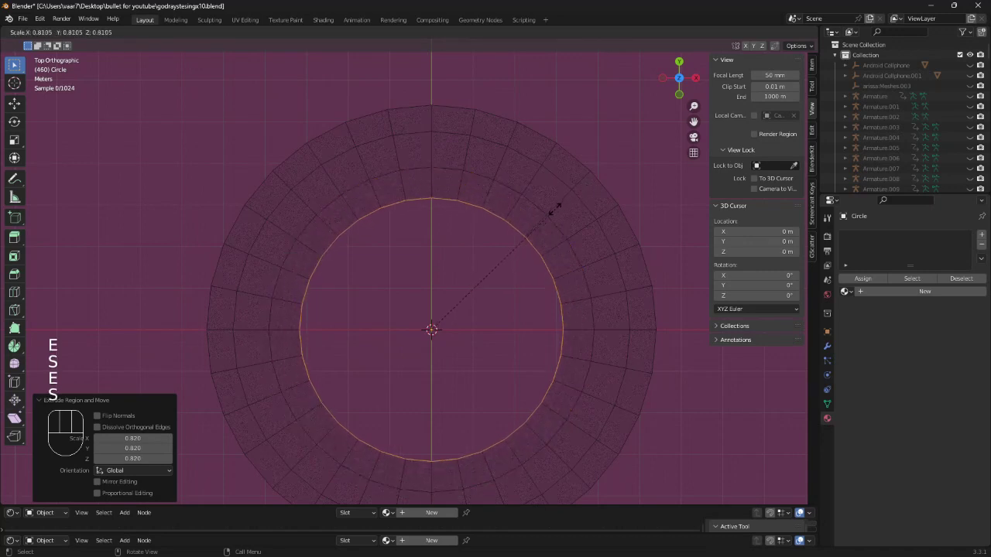
pyautogui.click(554, 210)
# - Extrude and shrink four more rings inward, leaving a small central hole
pyautogui.press('e')
pyautogui.press('s')
pyautogui.click(527, 236)
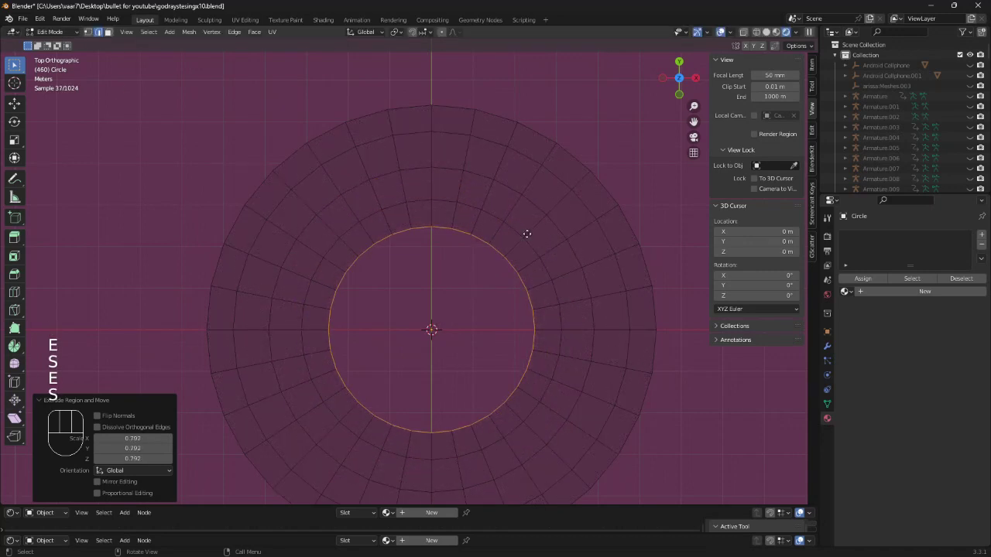
pyautogui.press('e')
pyautogui.press('s')
pyautogui.click(500, 250)
pyautogui.press('e')
pyautogui.press('s')
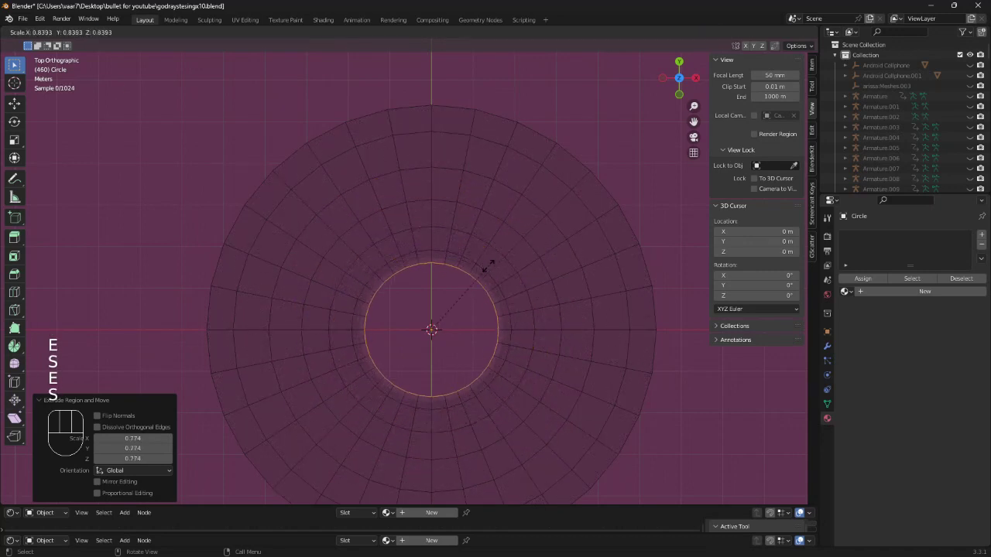
pyautogui.click(472, 276)
pyautogui.press('e')
pyautogui.press('s')
pyautogui.click(461, 297)
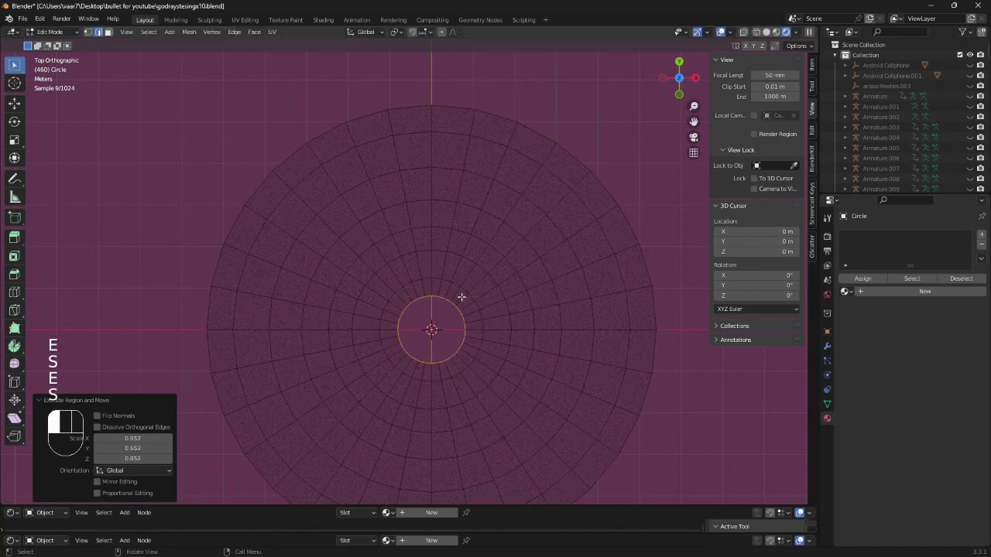
pyautogui.scroll(2, 465, 325)
pyautogui.scroll(-2, 471, 316)
# - In face select mode, loop-select alternating rings of faces on the disc
pyautogui.keyDown('shift'); pyautogui.scroll(-2, 475, 283); pyautogui.keyUp('shift')
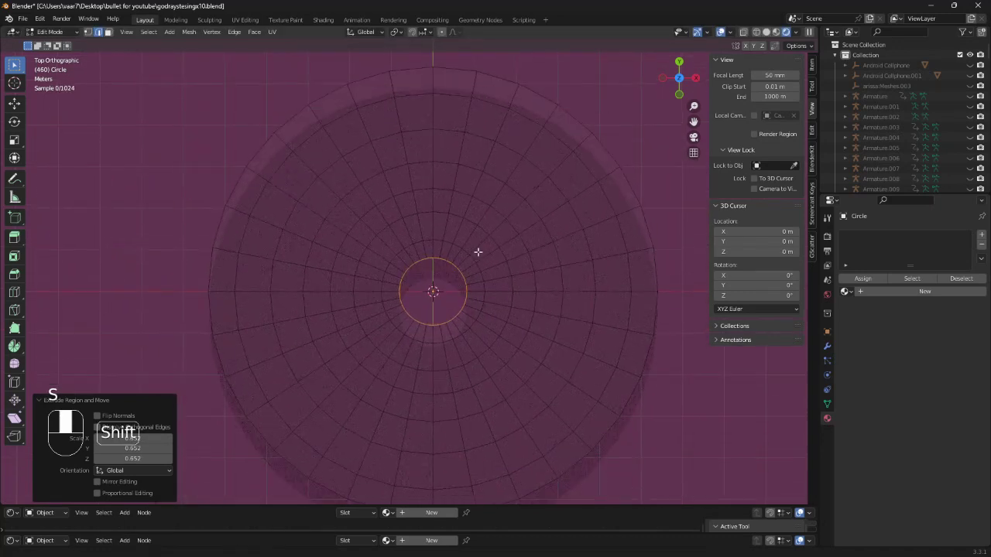
pyautogui.press('3')
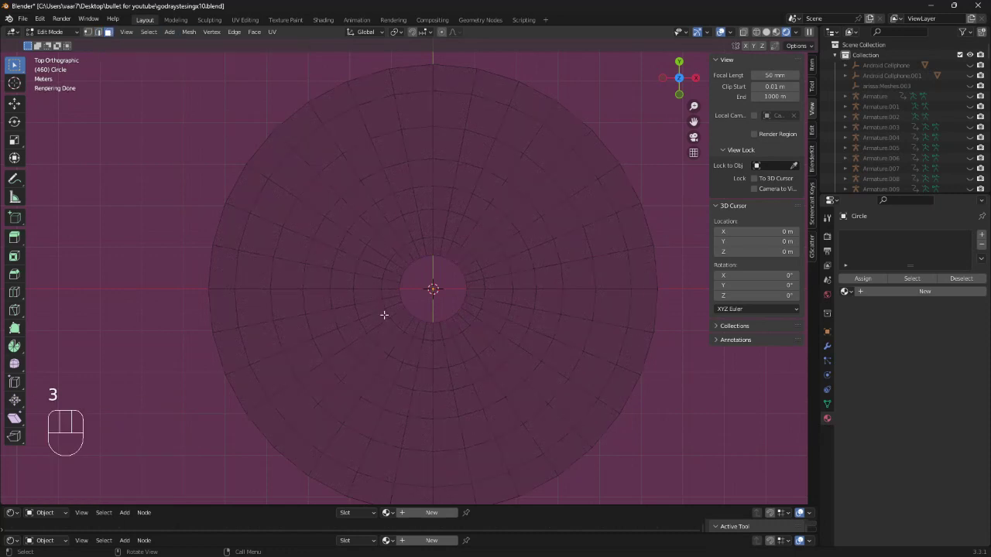
pyautogui.click(417, 469)
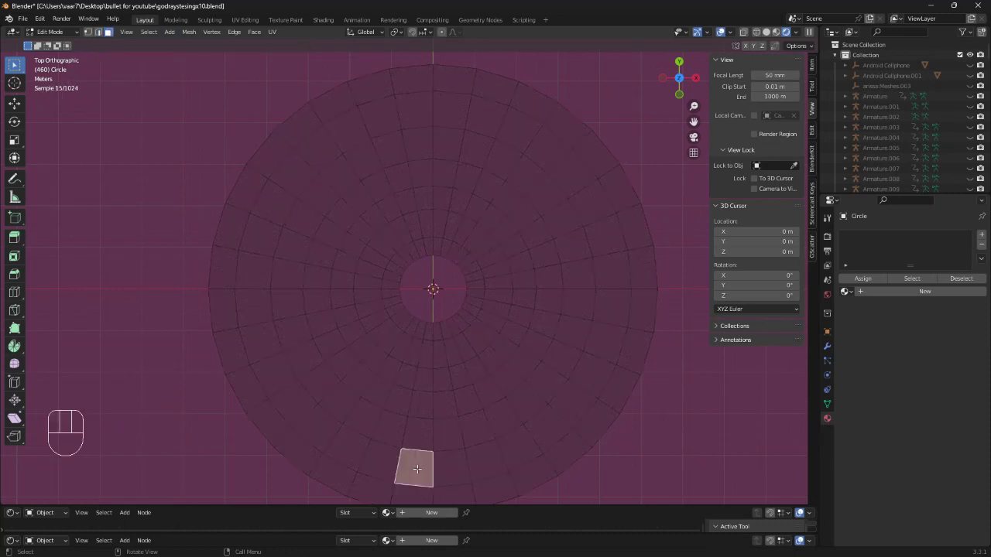
pyautogui.press('shift')
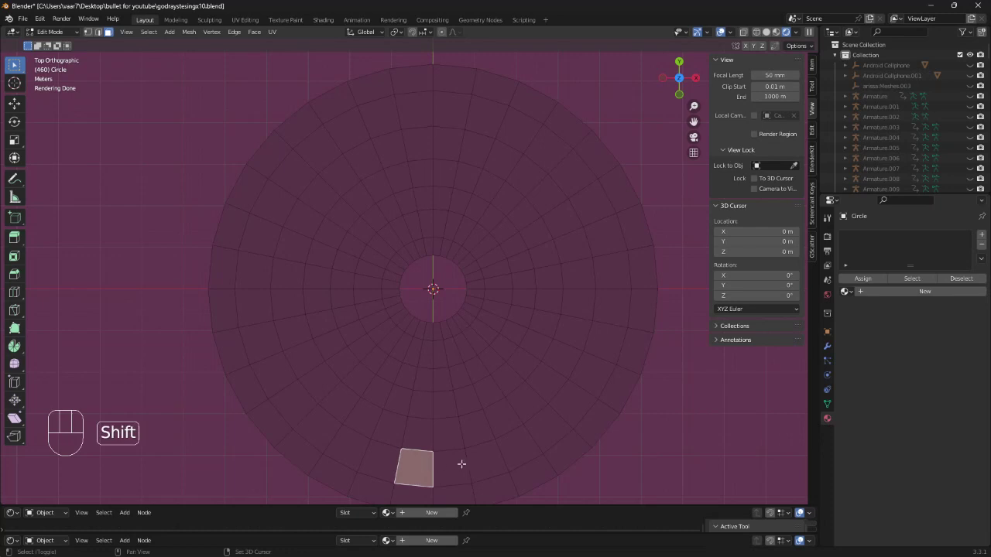
pyautogui.press('alt')
pyautogui.keyDown('alt'); pyautogui.keyDown('shift'); pyautogui.click(461, 464); pyautogui.keyUp('shift'); pyautogui.keyUp('alt')
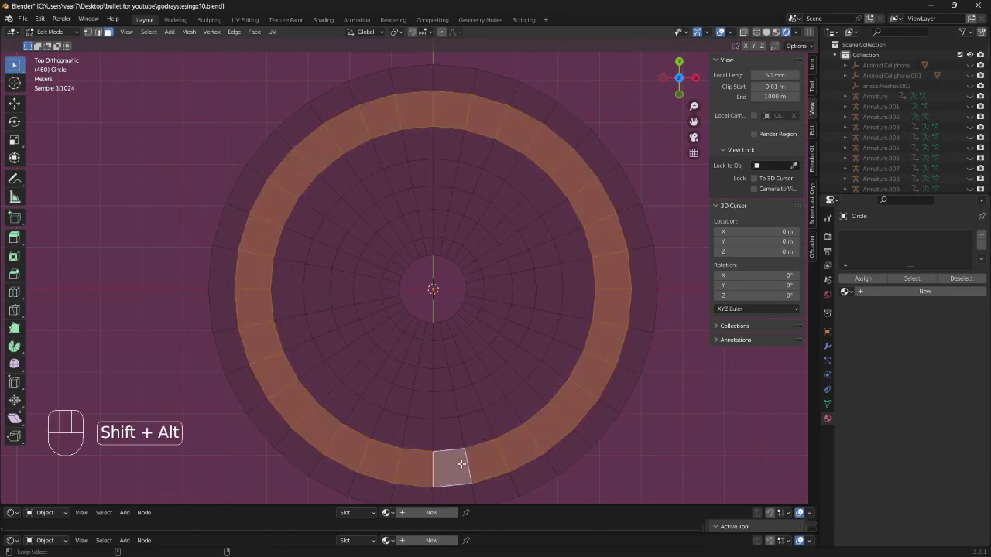
pyautogui.keyDown('alt'); pyautogui.keyDown('shift'); pyautogui.click(443, 400); pyautogui.keyUp('shift'); pyautogui.keyUp('alt')
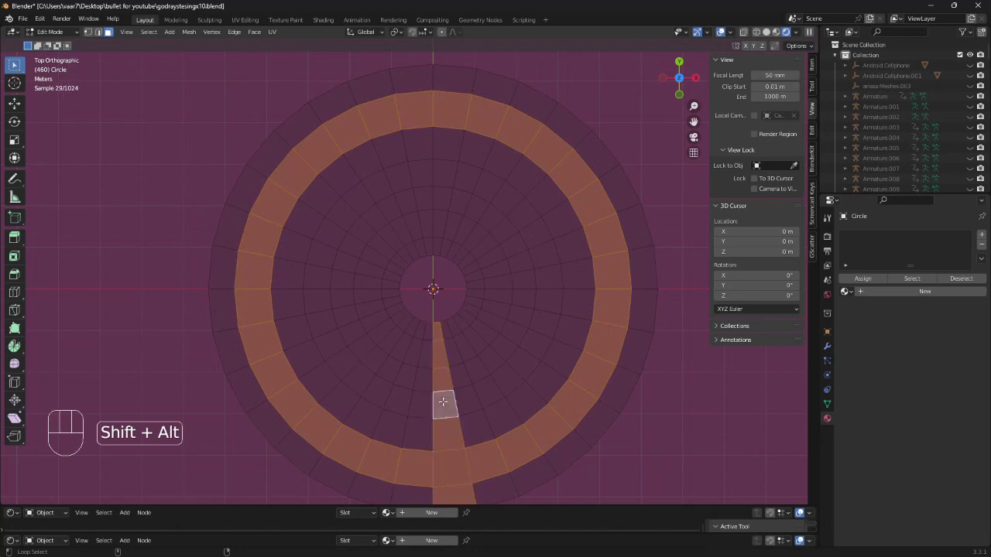
pyautogui.hotkey('ctrl', 'z')
pyautogui.keyDown('shift'); pyautogui.click(448, 401); pyautogui.keyUp('shift')
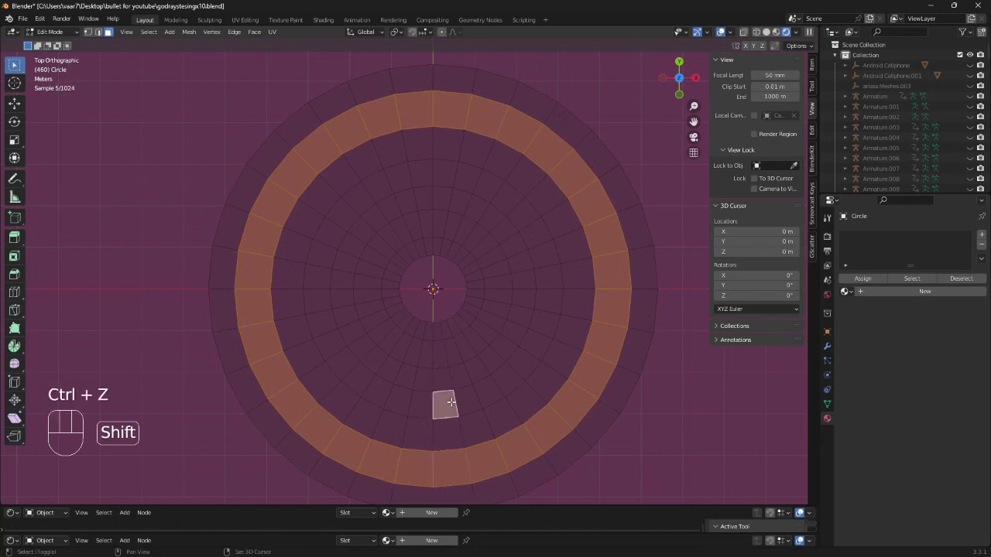
pyautogui.keyDown('alt'); pyautogui.keyDown('shift'); pyautogui.click(468, 398); pyautogui.keyUp('shift'); pyautogui.keyUp('alt')
pyautogui.keyDown('alt'); pyautogui.keyDown('shift'); pyautogui.click(455, 359); pyautogui.keyUp('shift'); pyautogui.keyUp('alt')
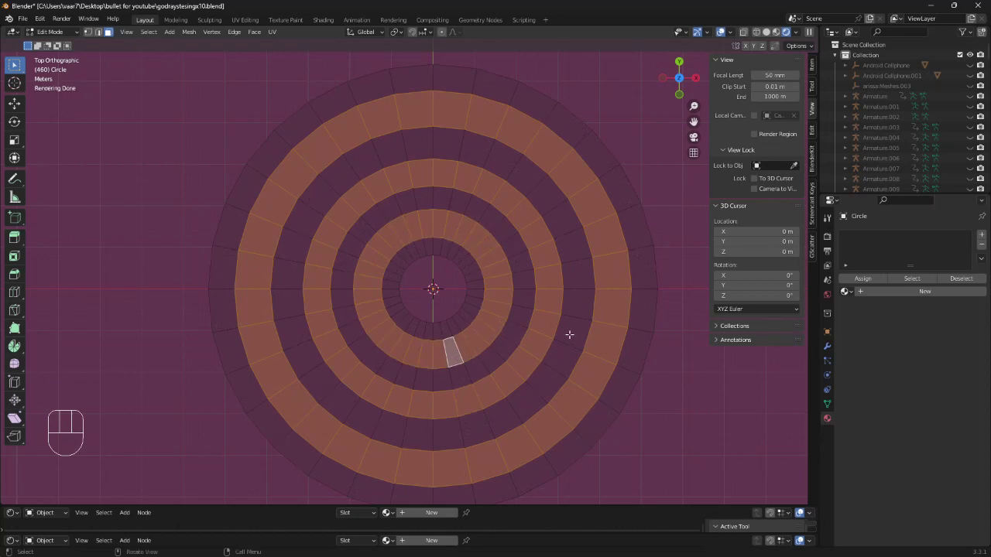
# - Invert the selection and delete those faces, leaving four separate rings, then exit Edit Mode
pyautogui.press('ctrl')
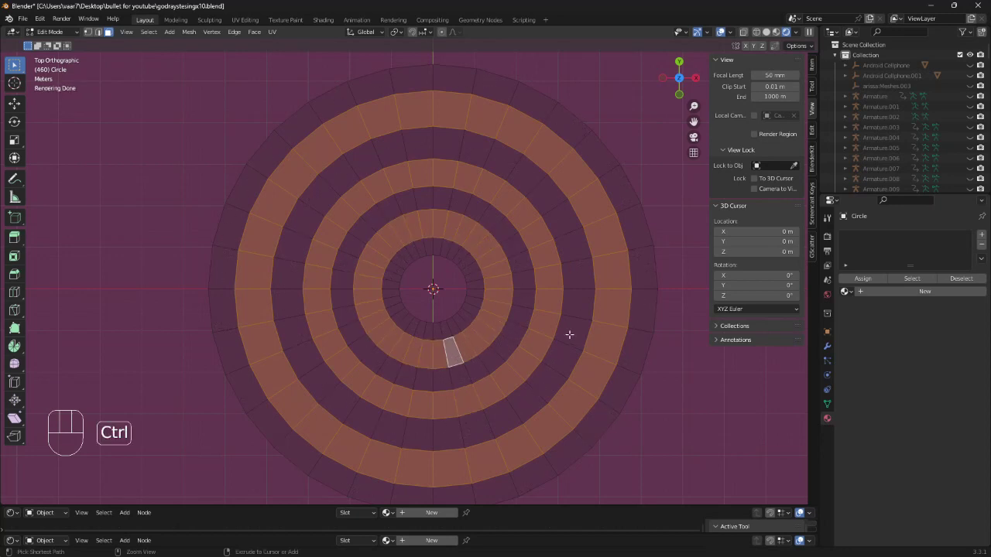
pyautogui.hotkey('ctrl', 'i')
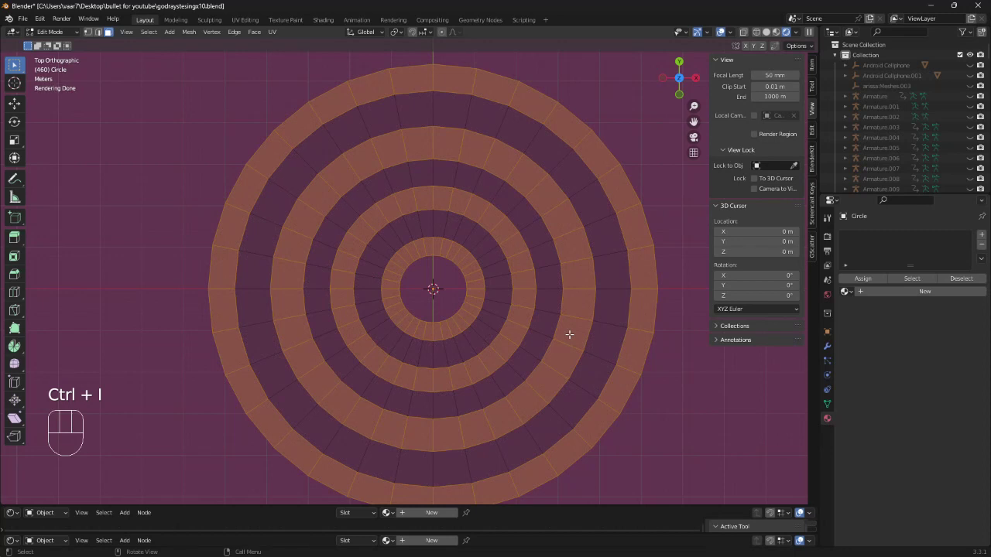
pyautogui.press('x')
pyautogui.click(569, 333)
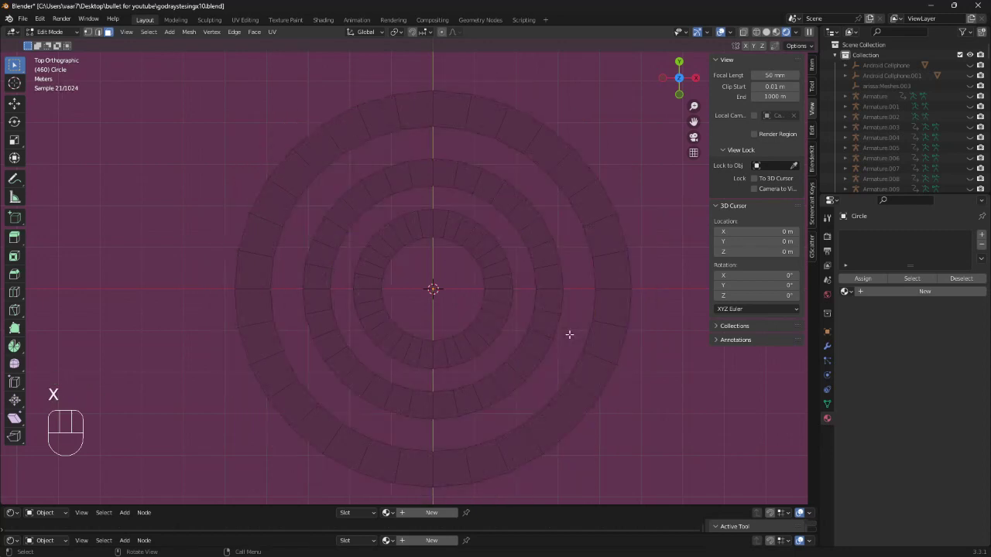
pyautogui.moveTo(546, 334); pyautogui.dragTo(532, 288, button='middle')
pyautogui.press('Tab')
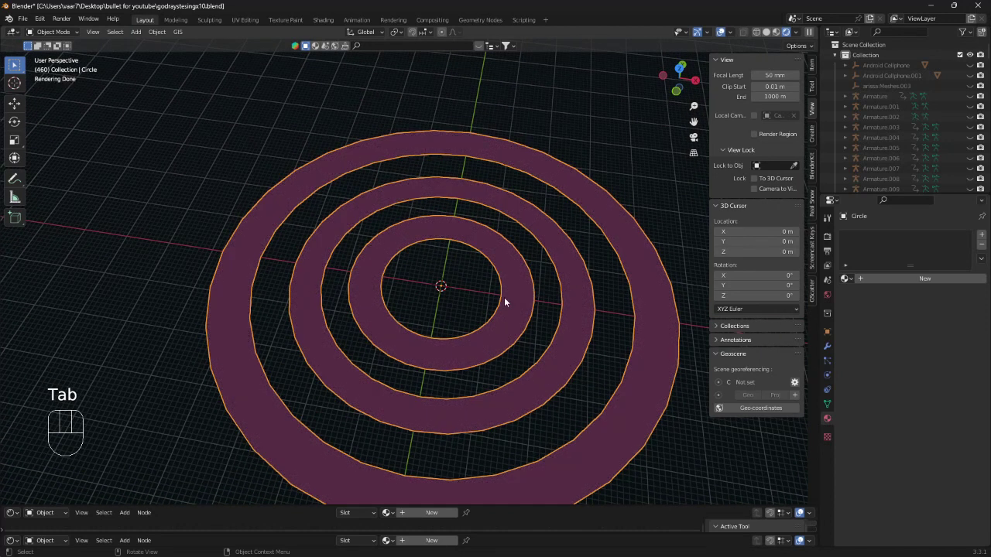
# - Add a spot light and raise it 10.341 m straight up along Z
pyautogui.hotkey('shift', 'a')
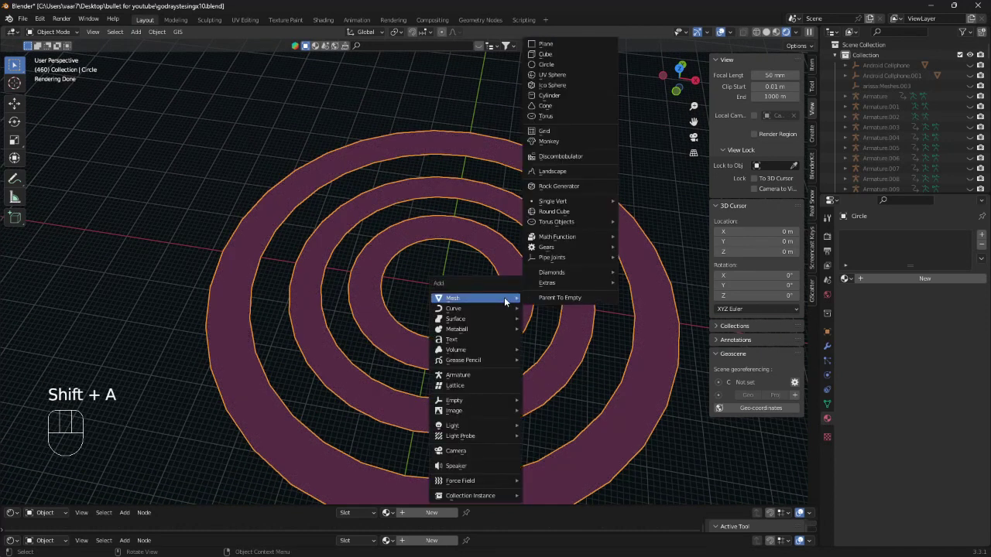
pyautogui.moveTo(477, 426)
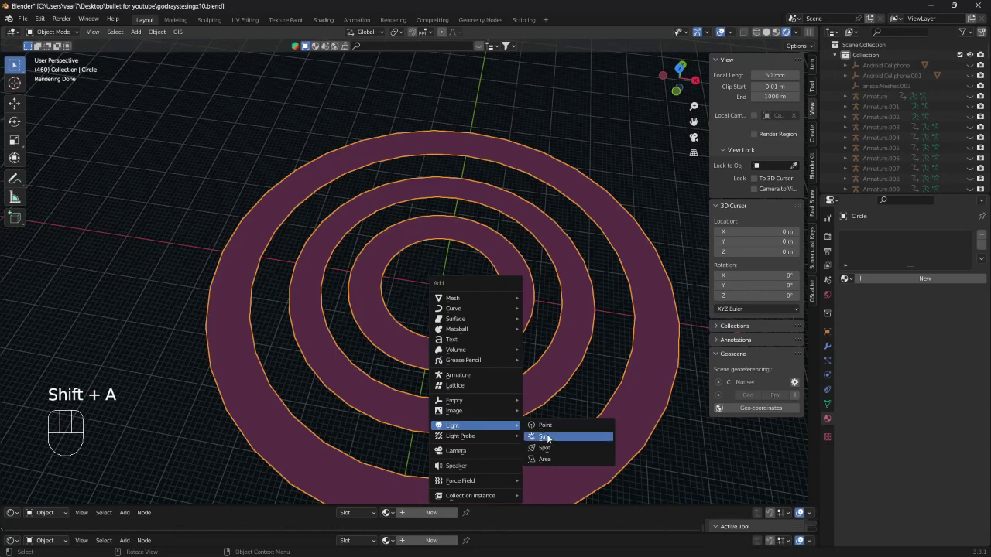
pyautogui.click(554, 454)
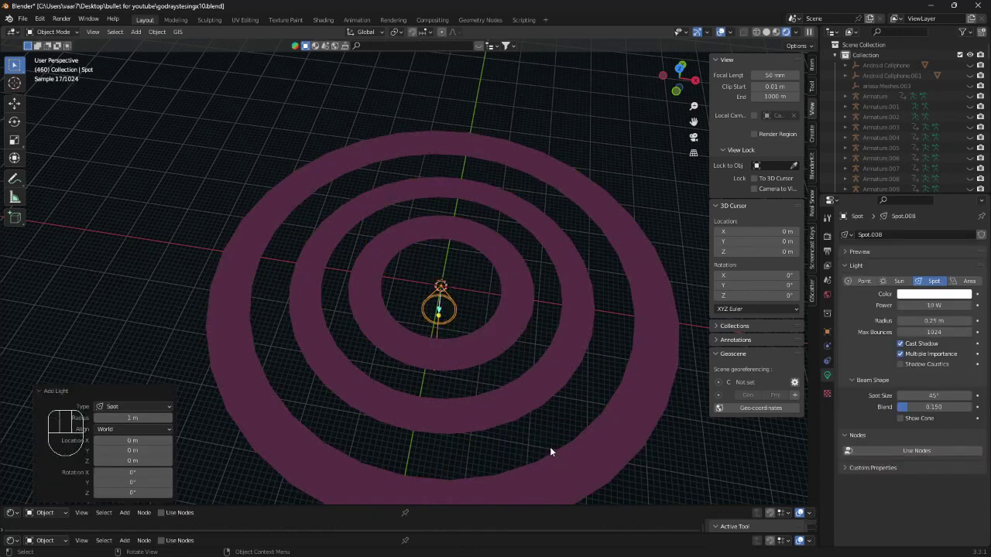
pyautogui.moveTo(550, 446); pyautogui.dragTo(514, 328, button='middle')
pyautogui.press('g')
pyautogui.press('z')
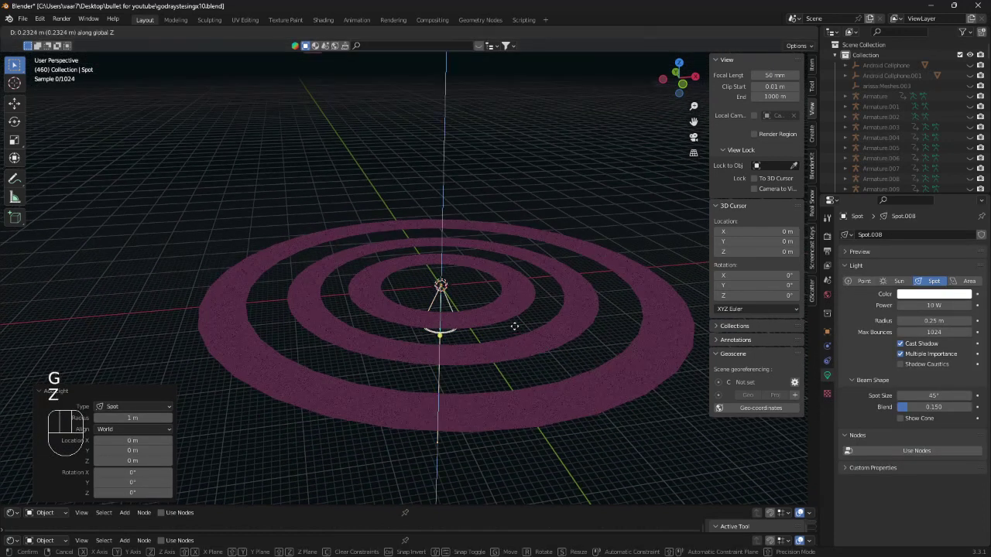
pyautogui.click(513, 281)
pyautogui.moveTo(505, 322); pyautogui.dragTo(488, 312, button='middle')
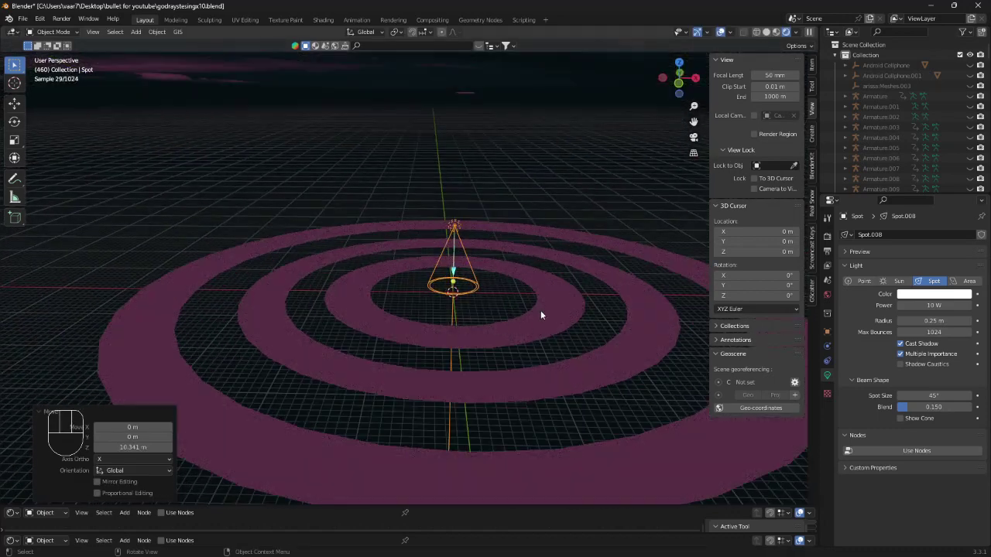
# - Shrink the ring circle object to 0.107 scale
pyautogui.click(576, 313)
pyautogui.press('s')
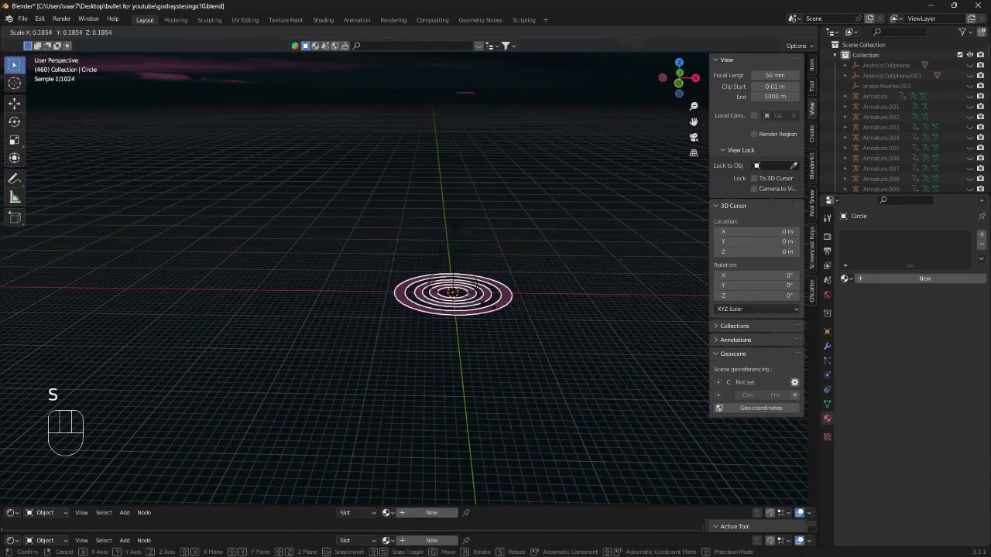
pyautogui.click(472, 312)
pyautogui.scroll(6, 475, 322)
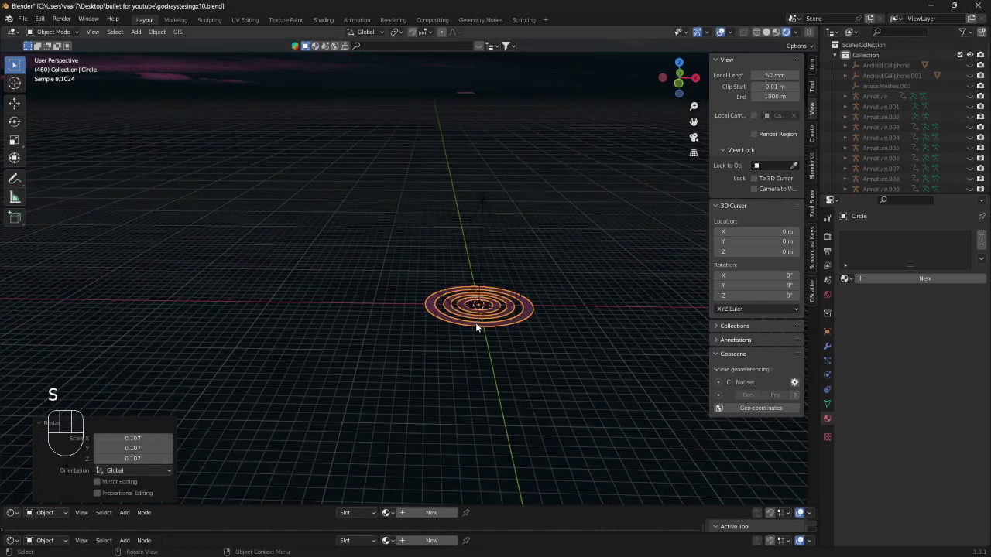
pyautogui.keyDown('shift'); pyautogui.moveTo(493, 331); pyautogui.dragTo(371, 371, button='middle'); pyautogui.keyUp('shift')
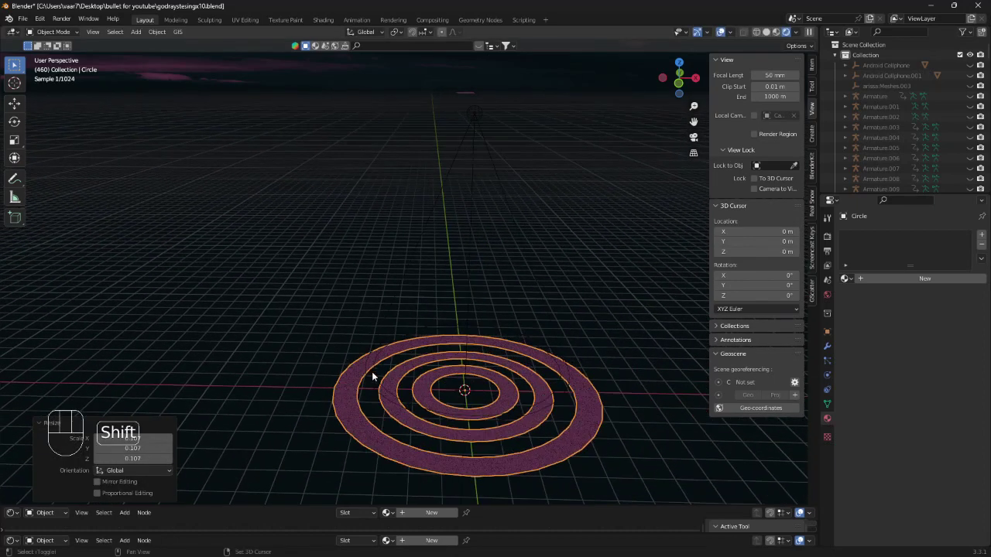
pyautogui.click(481, 115)
# - Set the spot light's power to 100000 W
pyautogui.moveTo(489, 150); pyautogui.dragTo(504, 250, button='middle')
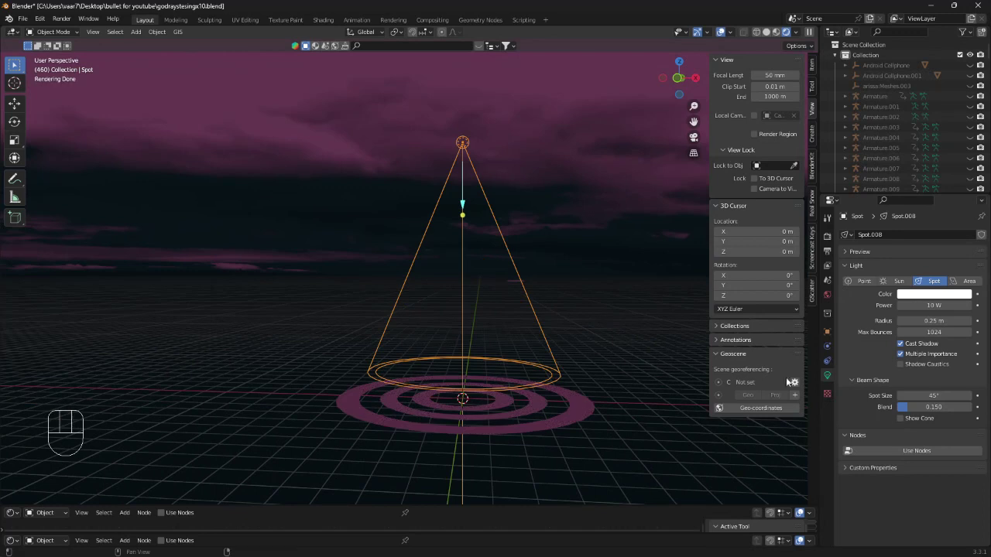
pyautogui.click(934, 304)
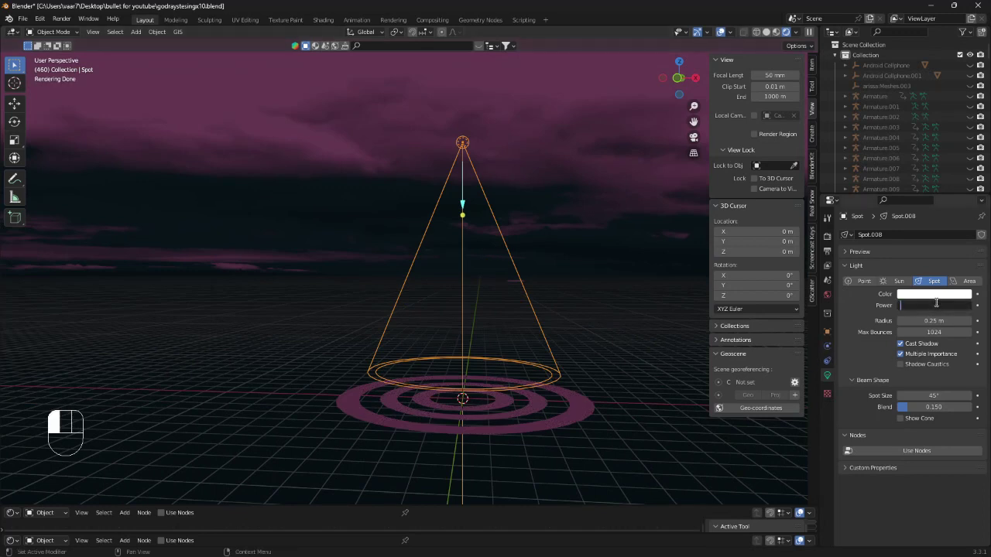
pyautogui.press('BackSpace')
pyautogui.write('100000')
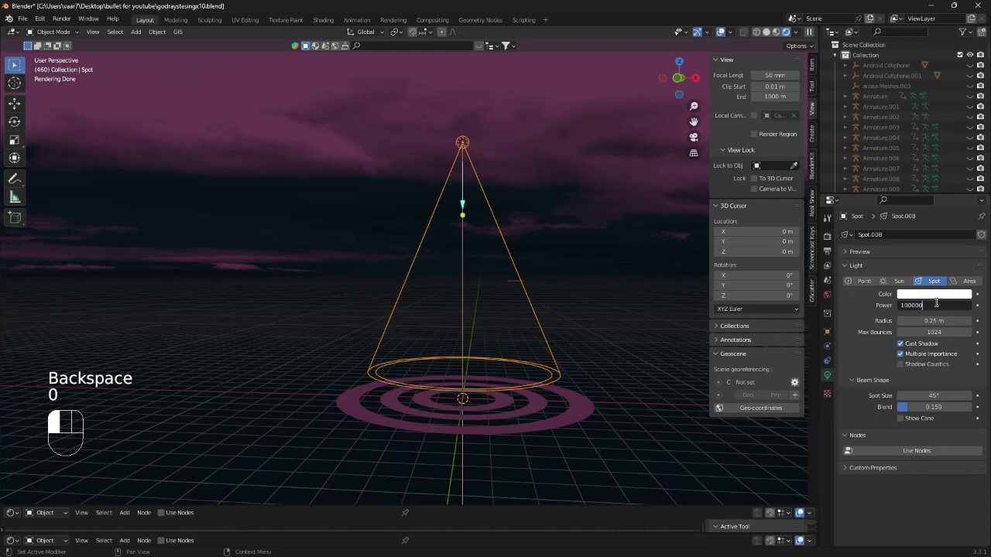
pyautogui.press('Return')
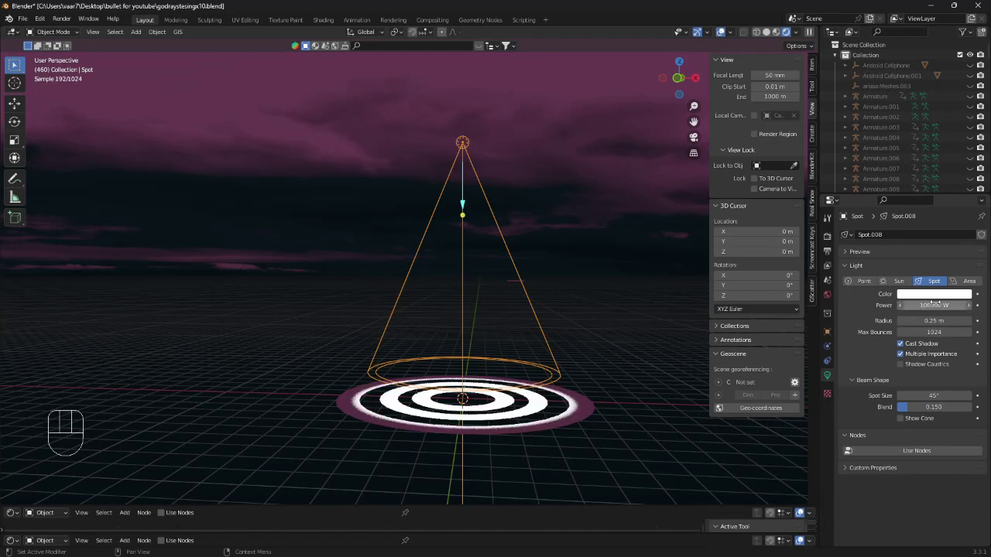
# - Change the spot light's colour to a slightly darkened pink
pyautogui.click(936, 295)
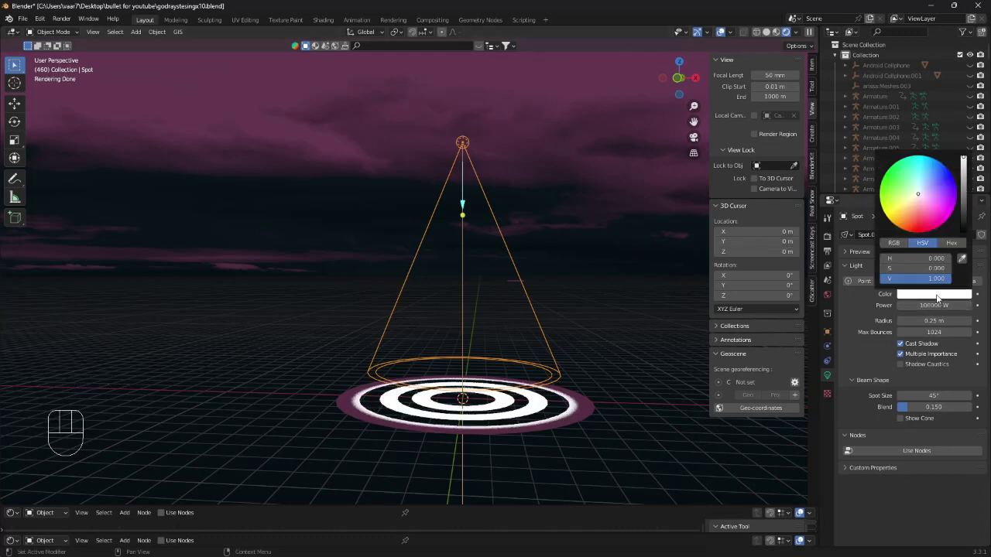
pyautogui.click(934, 219)
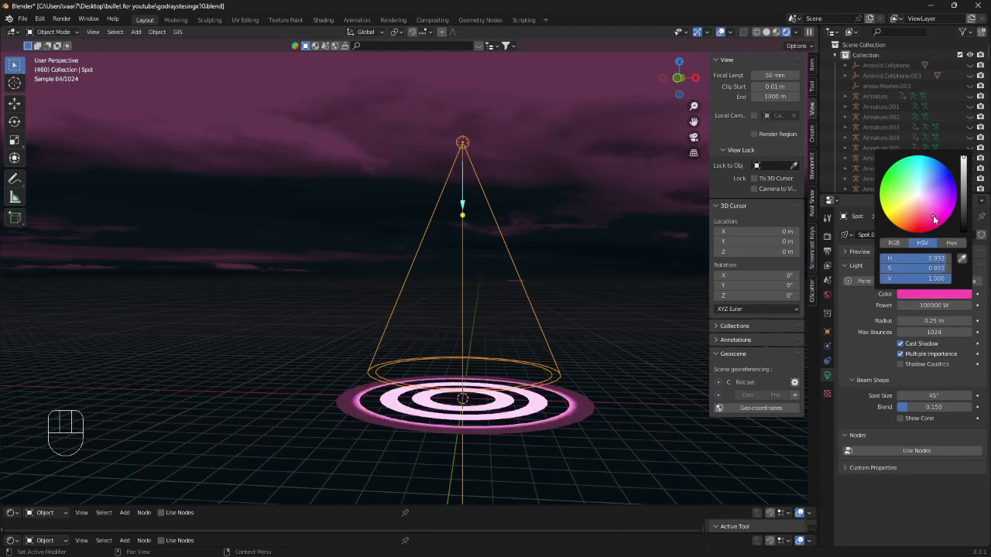
pyautogui.click(963, 159)
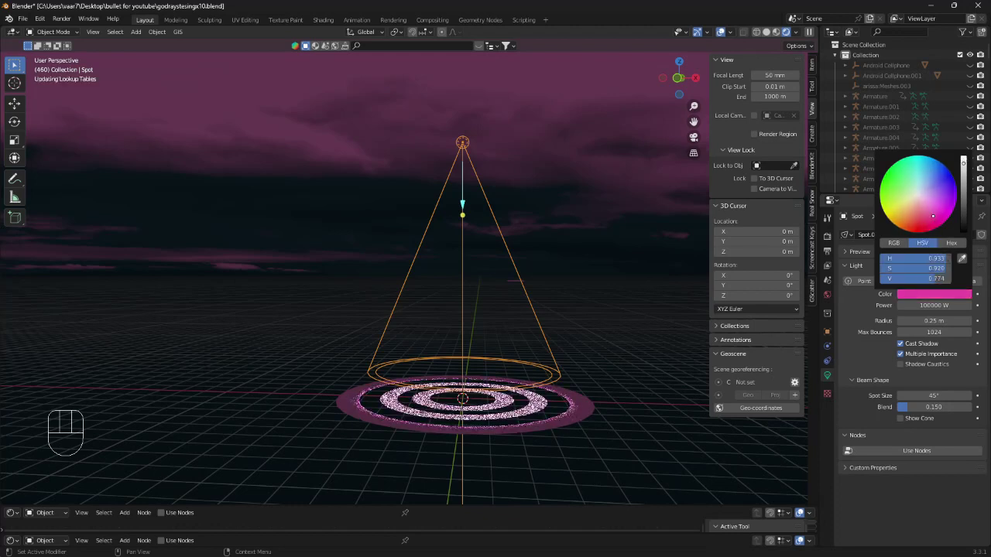
pyautogui.moveTo(530, 360)
pyautogui.mouseDown(button='middle')
pyautogui.moveTo(549, 358)
pyautogui.moveTo(531, 374)
pyautogui.mouseUp(button='middle')
pyautogui.scroll(-2, 531, 375)
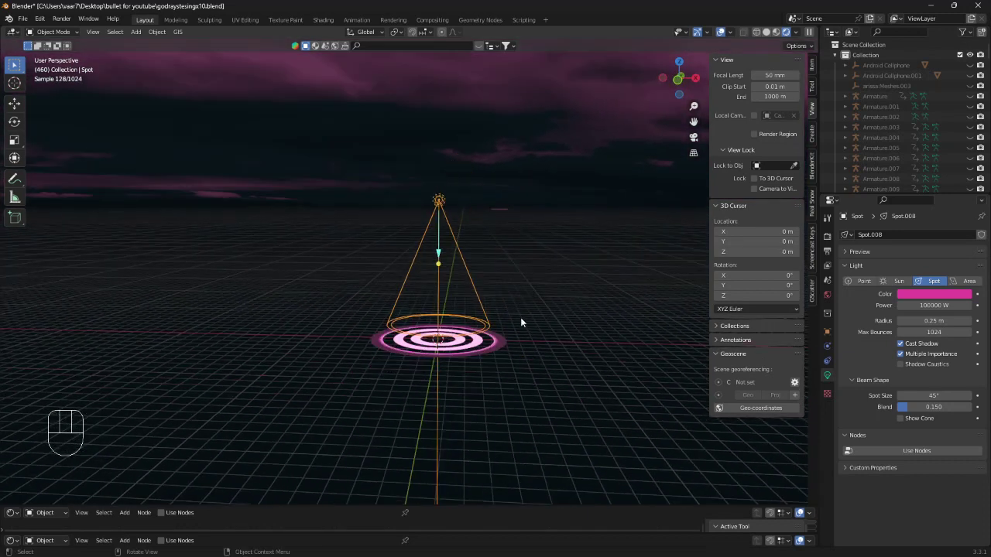
# - Add a cube, scaled 13.04 then 2.728 times, so it fills the camera view
pyautogui.hotkey('shift', 'a')
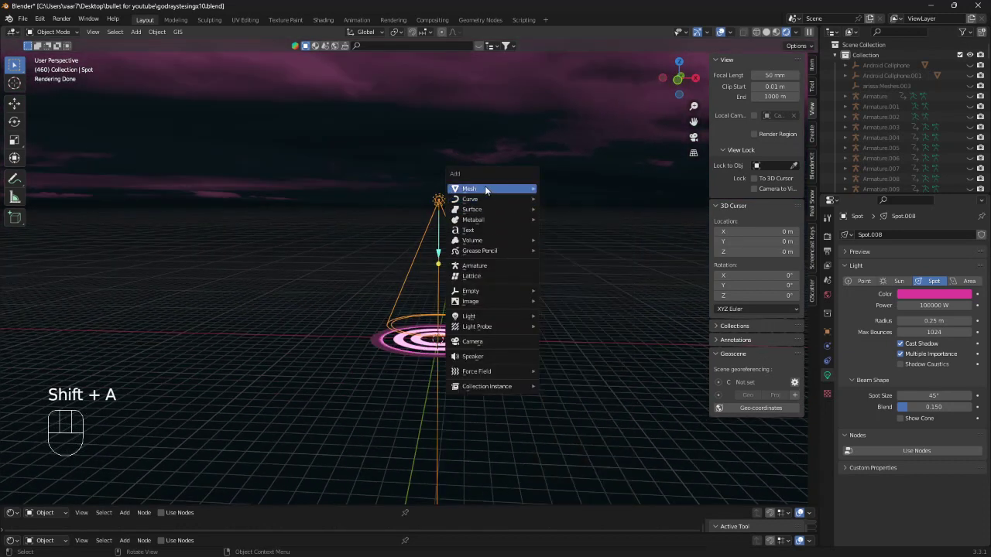
pyautogui.moveTo(503, 189)
pyautogui.click(576, 198)
pyautogui.press('s')
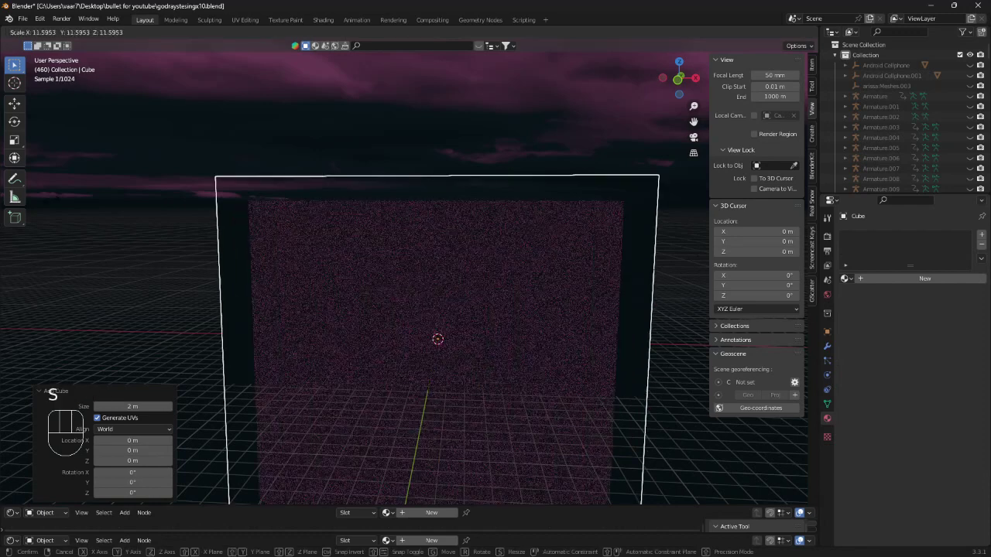
pyautogui.click(88, 178)
pyautogui.press('KP_0')
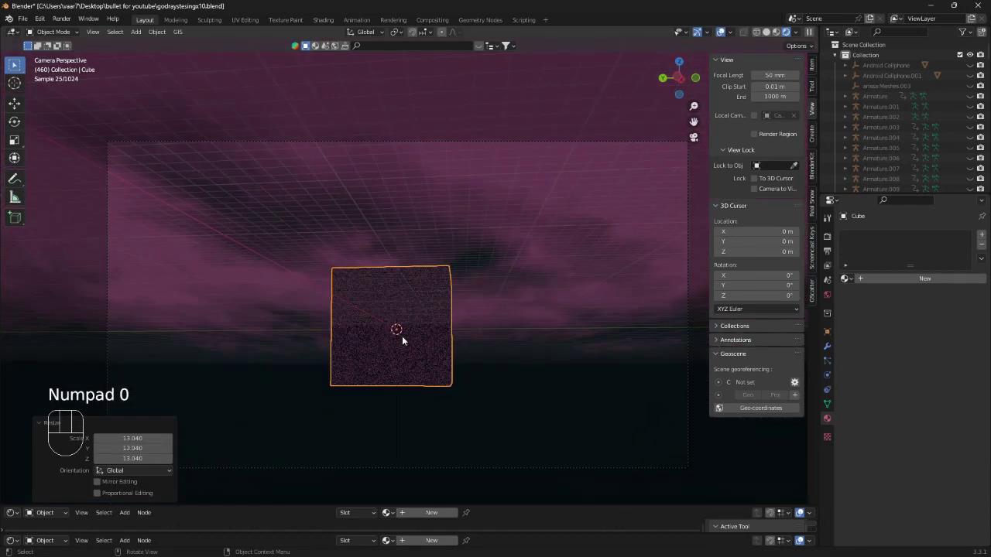
pyautogui.press('s')
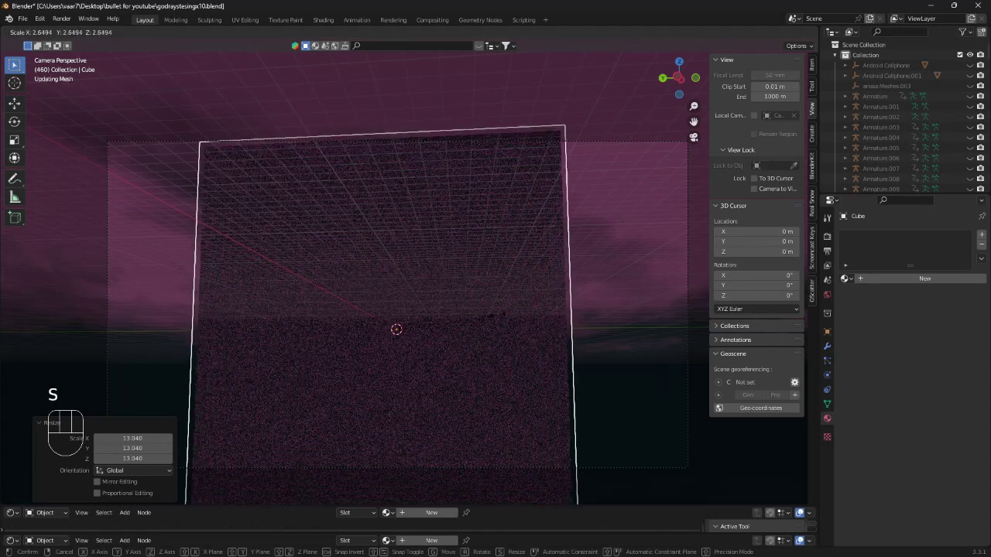
pyautogui.click(500, 313)
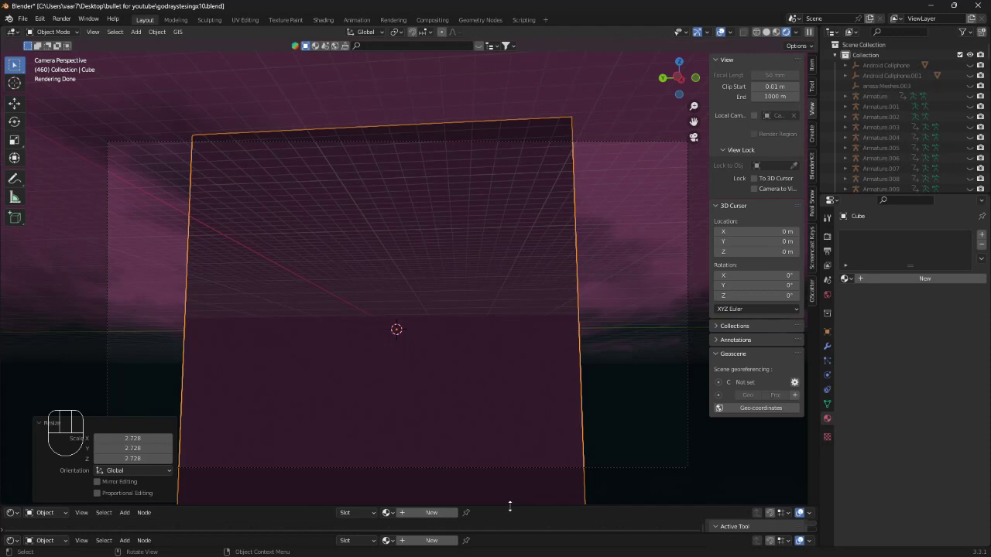
# - In the Shader Editor, give the cube a new material and delete its Principled BSDF
pyautogui.moveTo(509, 506); pyautogui.dragTo(526, 424)
pyautogui.click(11, 419)
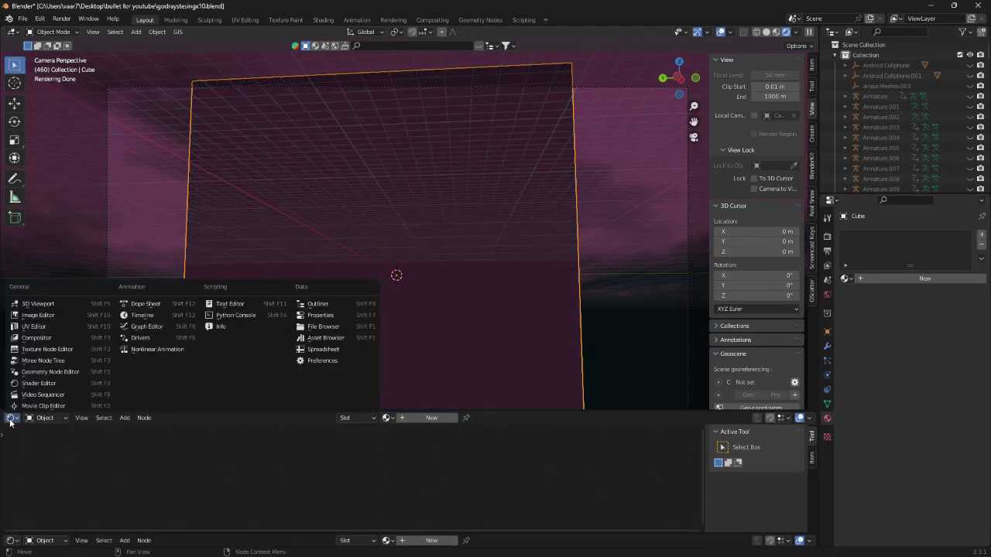
pyautogui.click(37, 383)
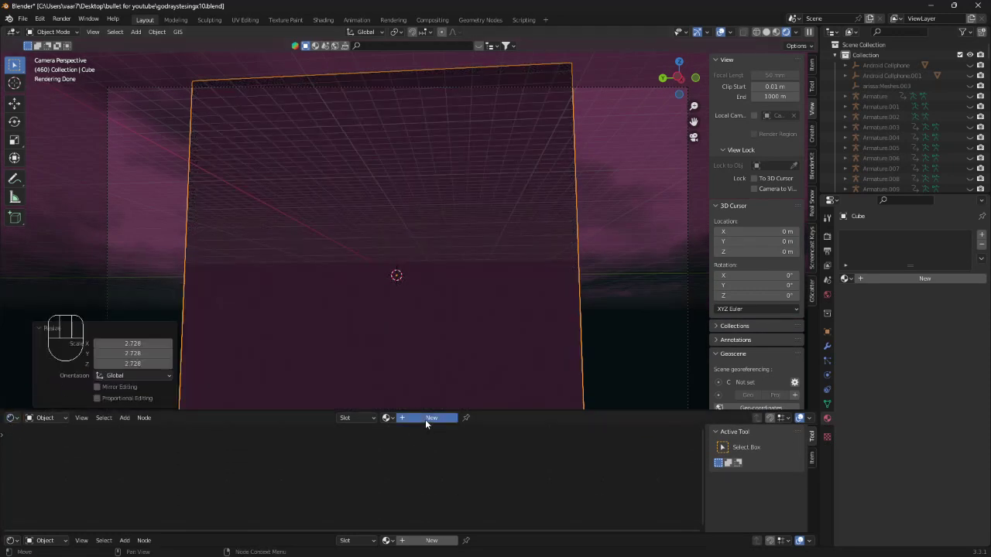
pyautogui.click(424, 419)
pyautogui.moveTo(505, 410); pyautogui.dragTo(526, 347)
pyautogui.click(476, 403)
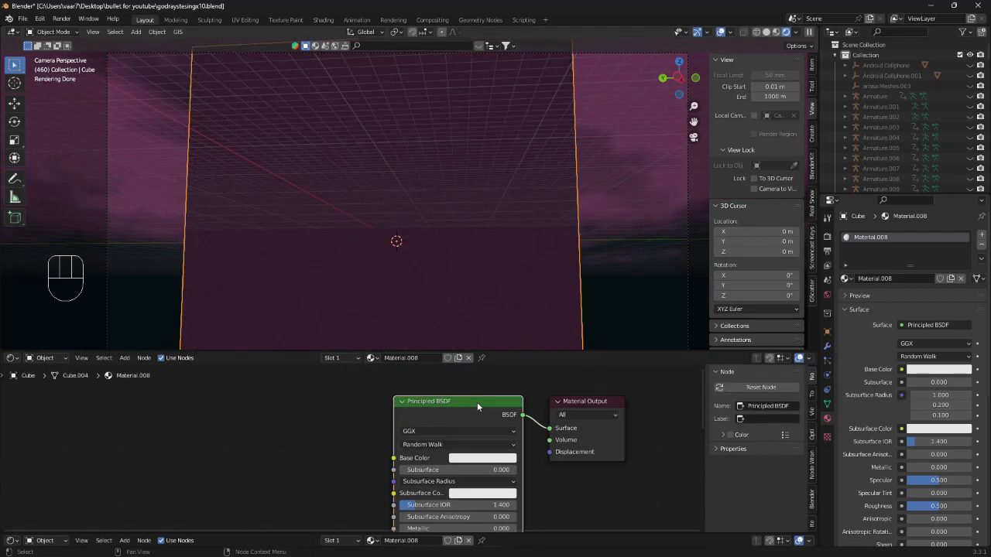
pyautogui.press('x')
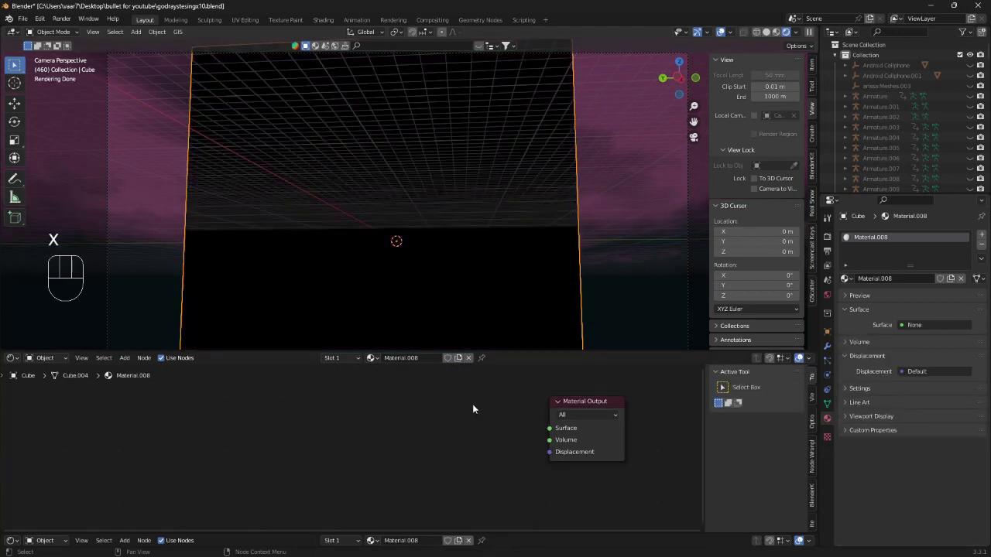
# - Add a Volume Scatter node and connect it to the Material Output's Volume input
pyautogui.hotkey('shift', 'a')
pyautogui.click(473, 407)
pyautogui.write('volume')
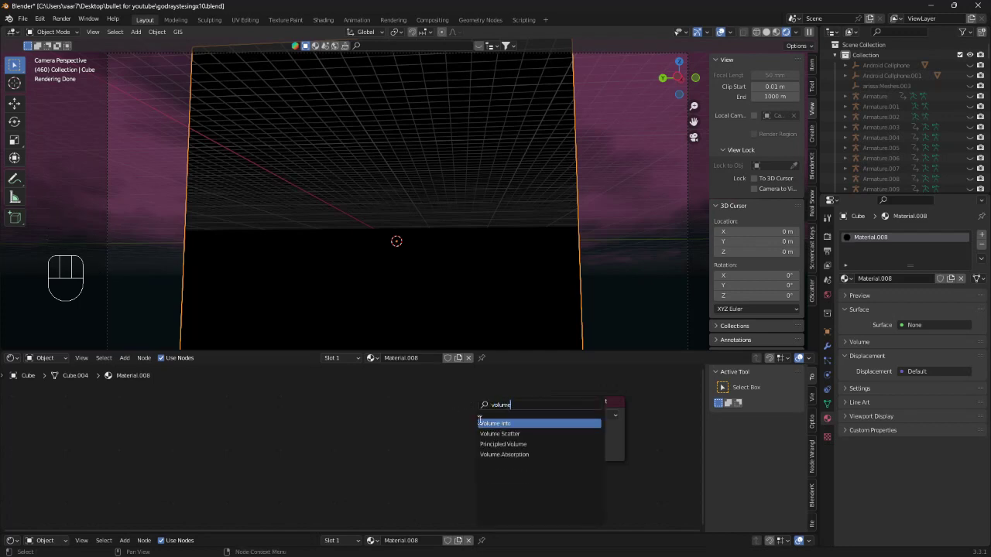
pyautogui.click(488, 433)
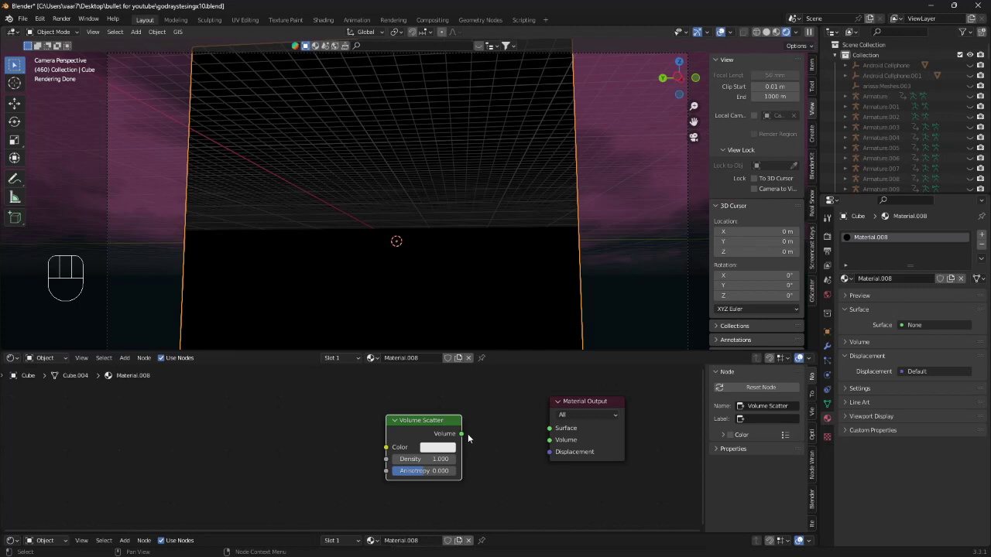
pyautogui.moveTo(461, 434); pyautogui.dragTo(559, 448)
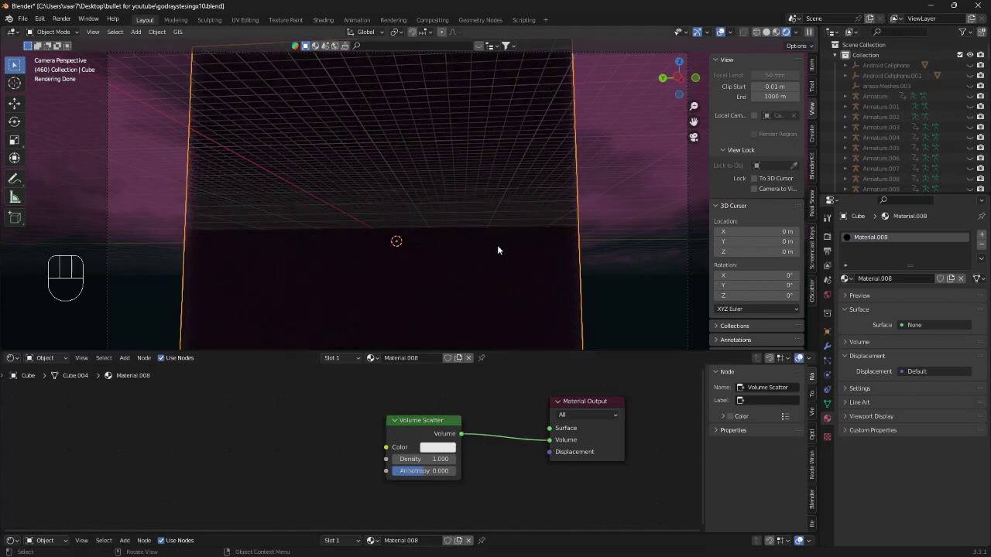
pyautogui.scroll(-2, 497, 245)
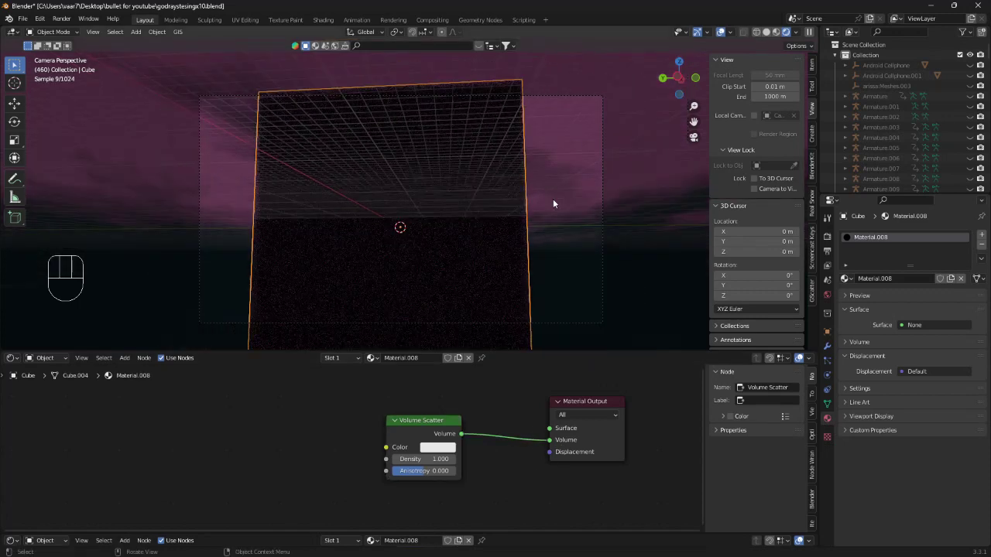
pyautogui.click(724, 33)
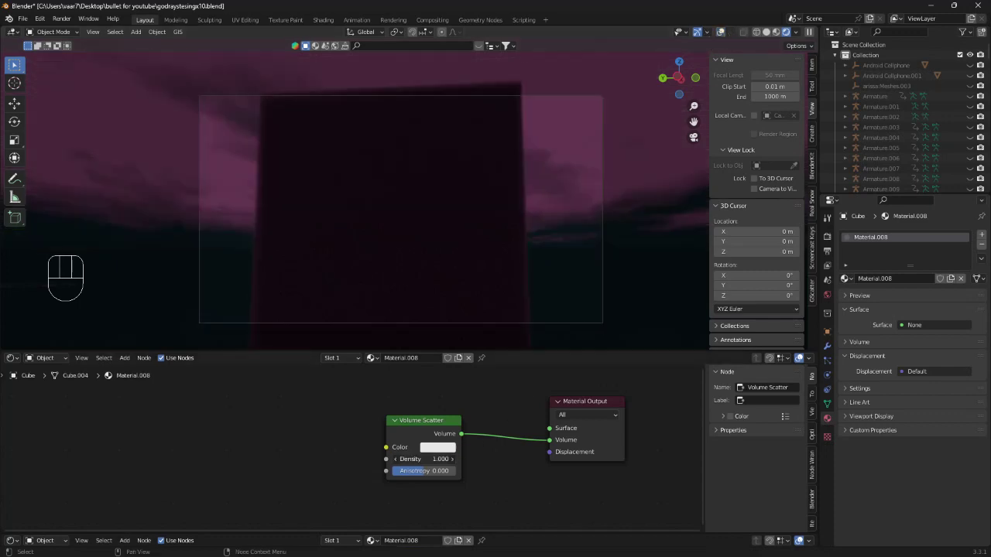
# - Set the Volume Scatter density to 0.050 and turn viewport overlays back on
pyautogui.click(425, 458)
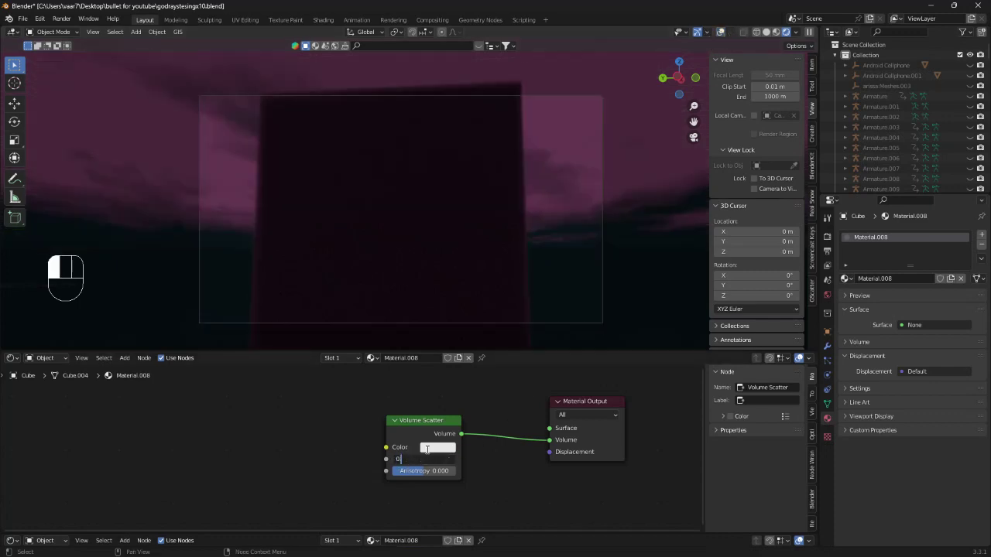
pyautogui.write('0.05')
pyautogui.press('Return')
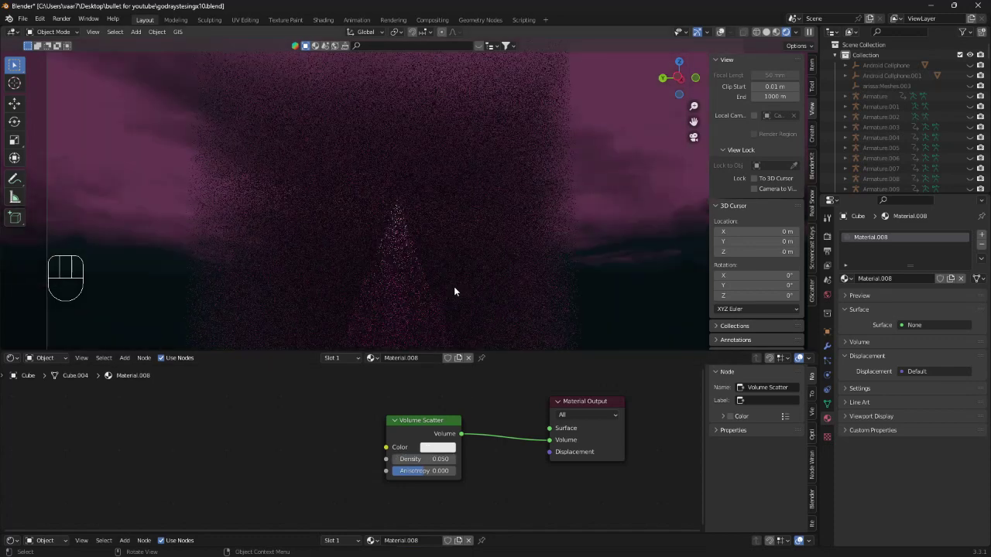
pyautogui.scroll(3, 453, 286)
pyautogui.click(719, 32)
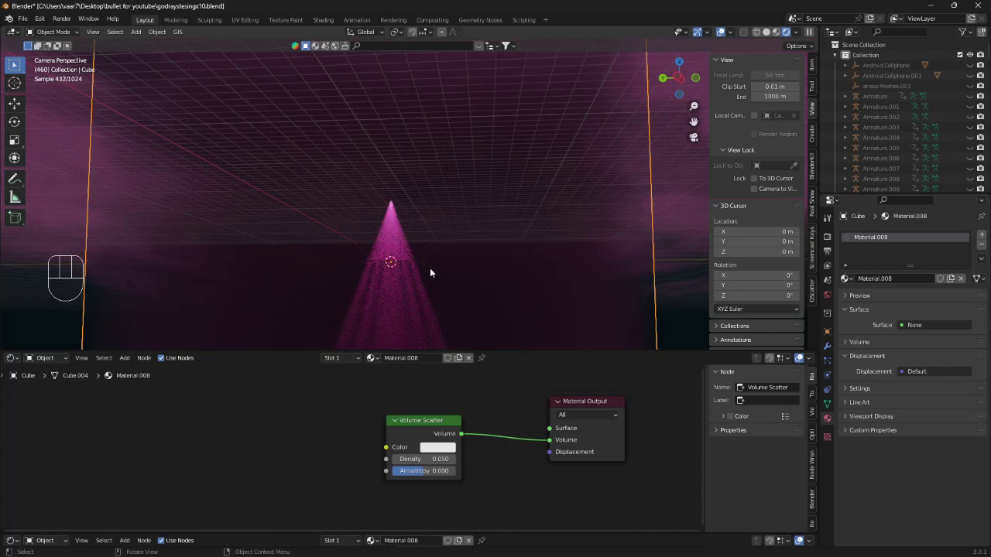
pyautogui.scroll(-3, 429, 268)
pyautogui.scroll(3, 414, 280)
pyautogui.keyDown('shift'); pyautogui.moveTo(414, 279); pyautogui.dragTo(455, 207, button='middle'); pyautogui.keyUp('shift')
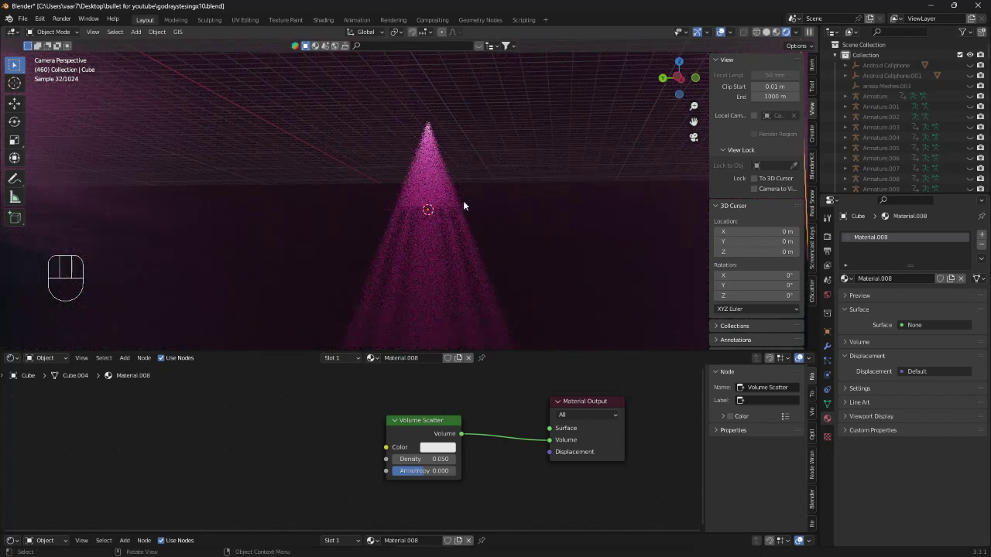
pyautogui.click(441, 207)
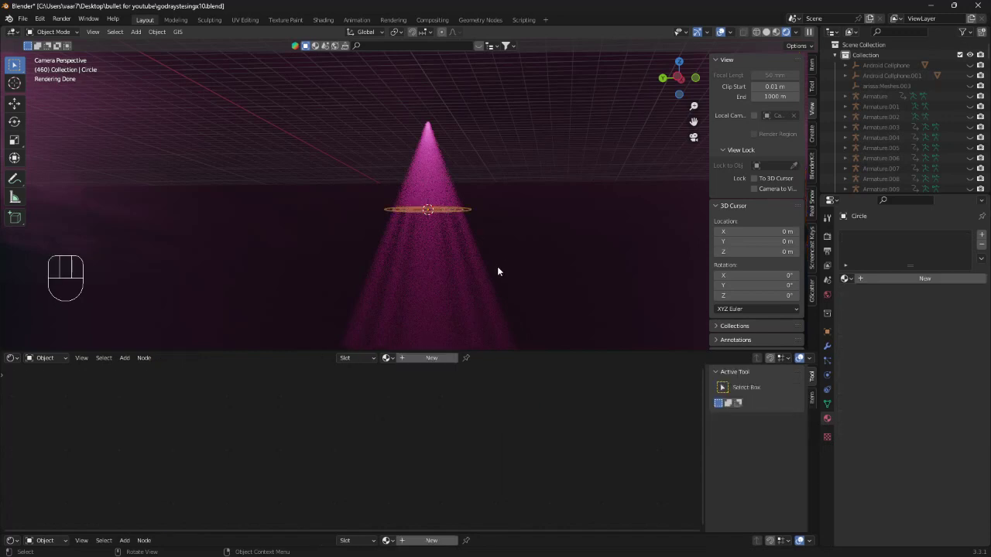
# - Raise the rings about 1.023 m toward the spot light and rescale them inside the pink cone
pyautogui.press('g')
pyautogui.press('z')
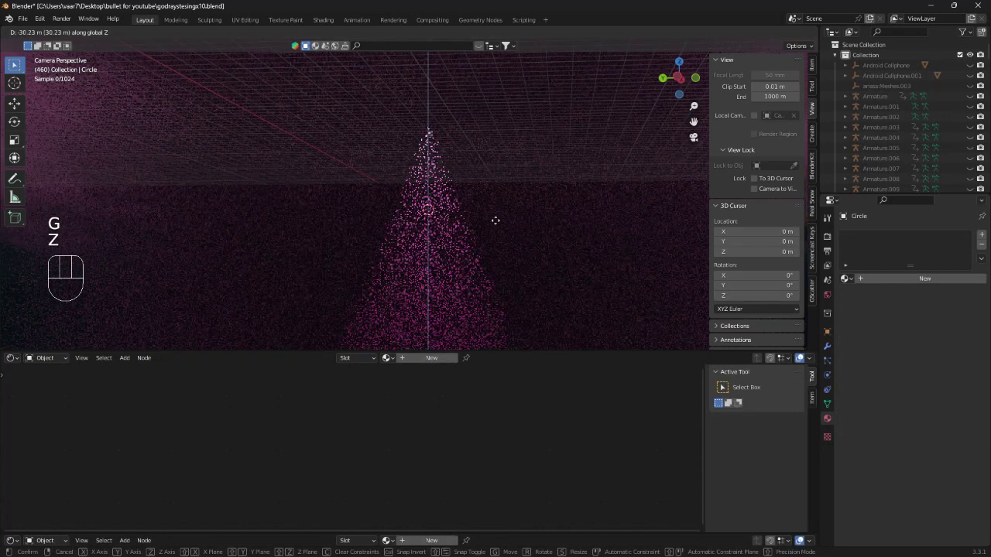
pyautogui.click(493, 208)
pyautogui.moveTo(515, 352); pyautogui.dragTo(502, 495)
pyautogui.keyDown('shift'); pyautogui.moveTo(500, 378); pyautogui.dragTo(504, 305, button='middle'); pyautogui.keyUp('shift')
pyautogui.press('s')
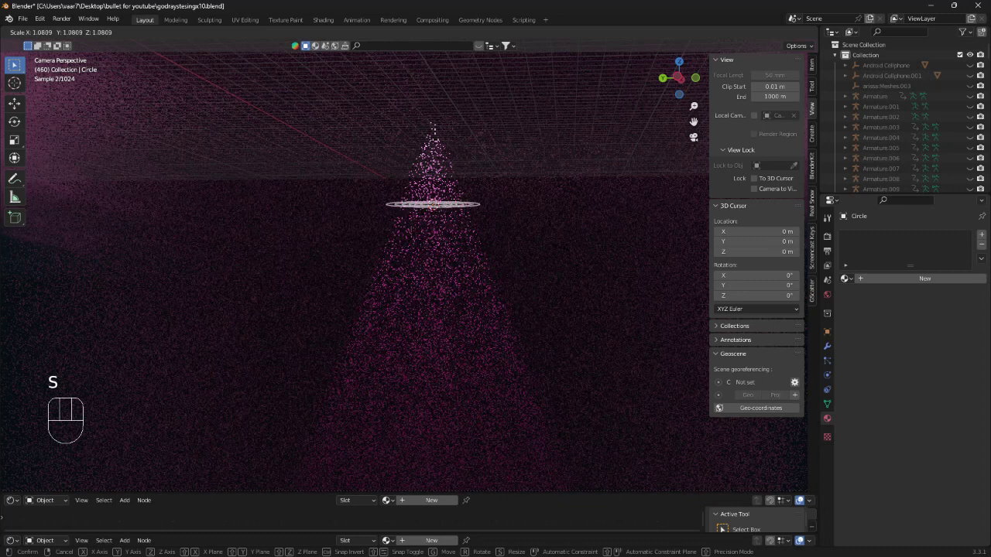
pyautogui.click(583, 249)
pyautogui.press('g')
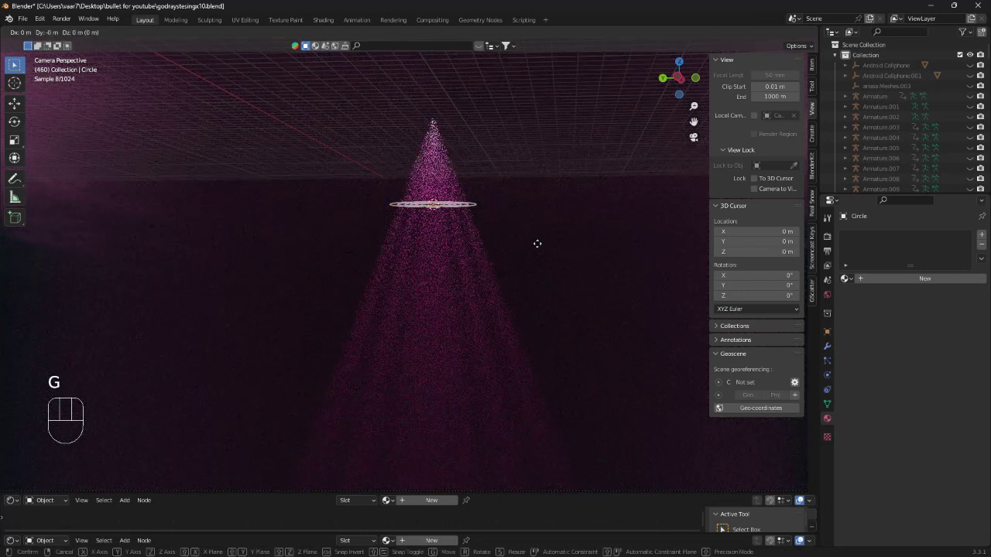
pyautogui.press('z')
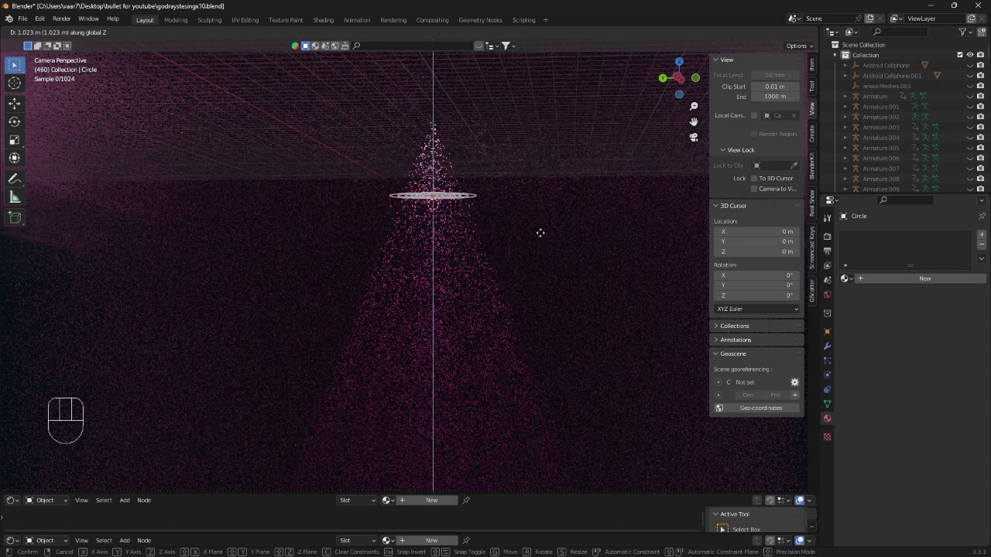
pyautogui.click(540, 224)
pyautogui.moveTo(440, 228); pyautogui.dragTo(460, 239, button='middle')
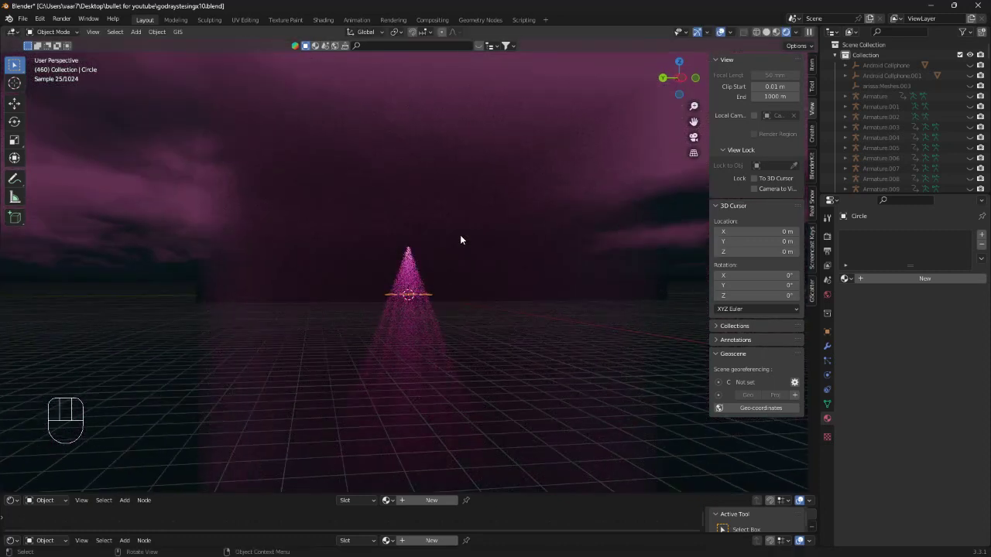
pyautogui.press('KP_0')
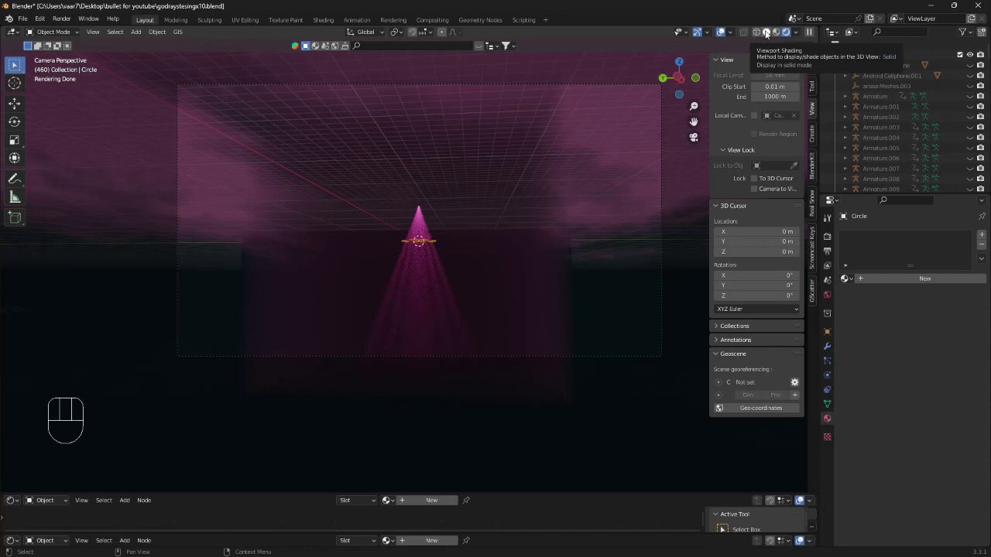
pyautogui.click(765, 33)
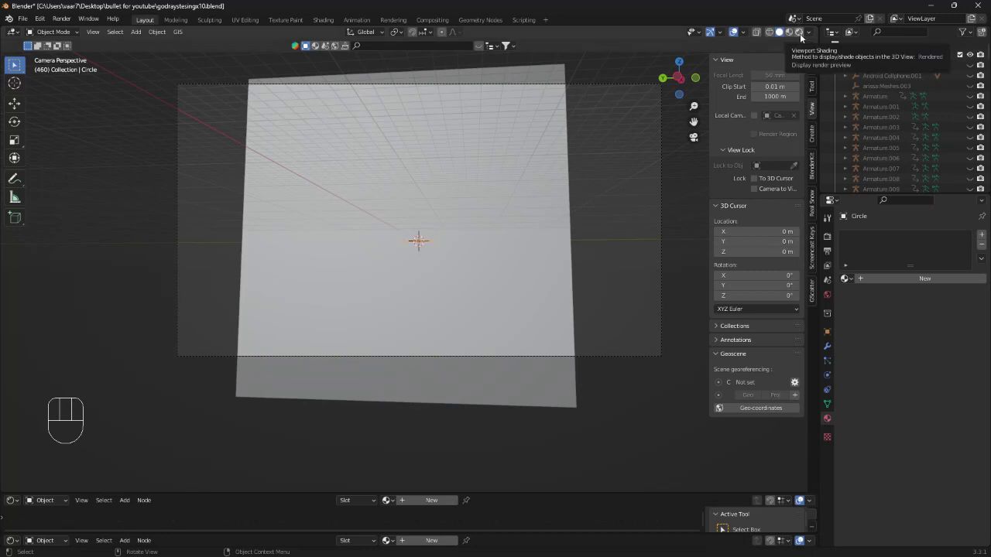
pyautogui.scroll(1, 529, 285)
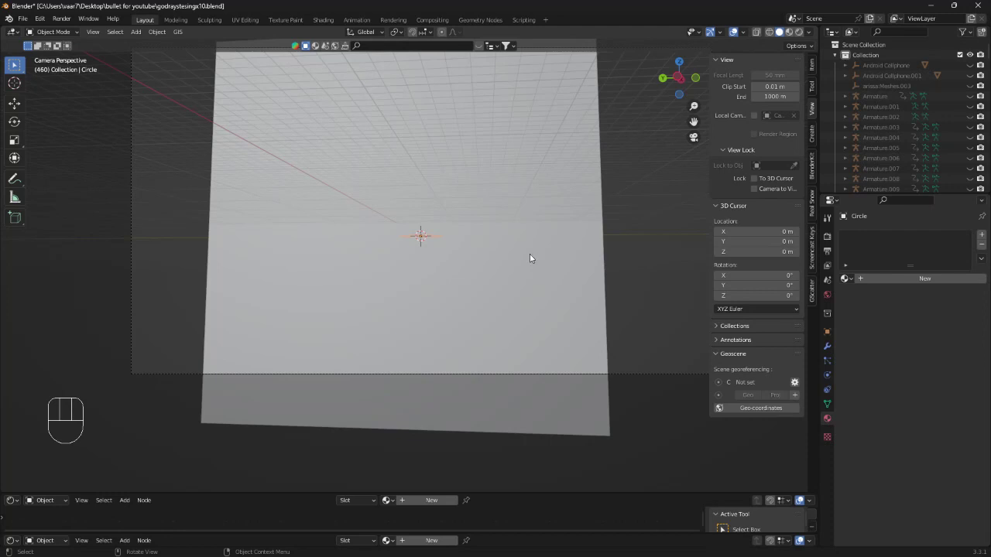
pyautogui.scroll(1, 495, 272)
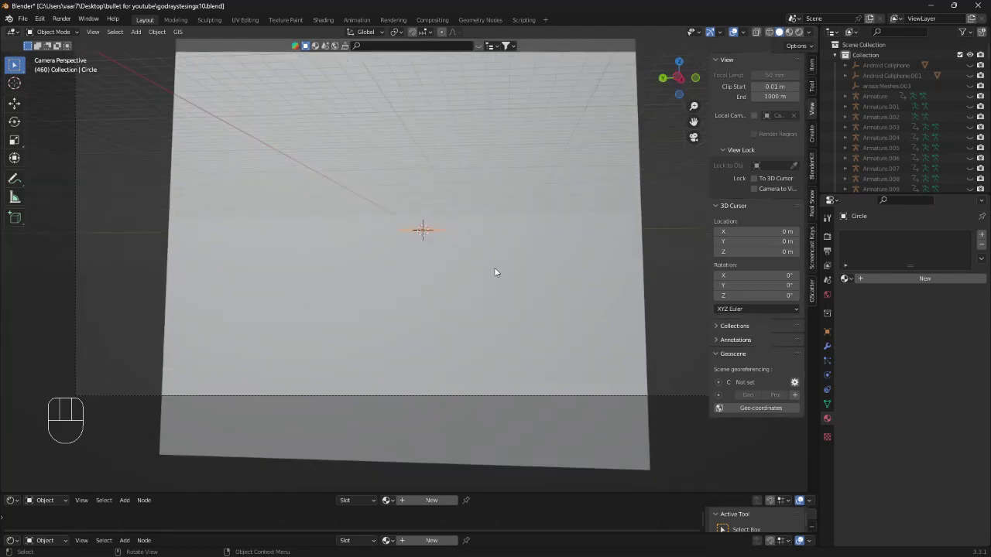
pyautogui.scroll(-1, 495, 268)
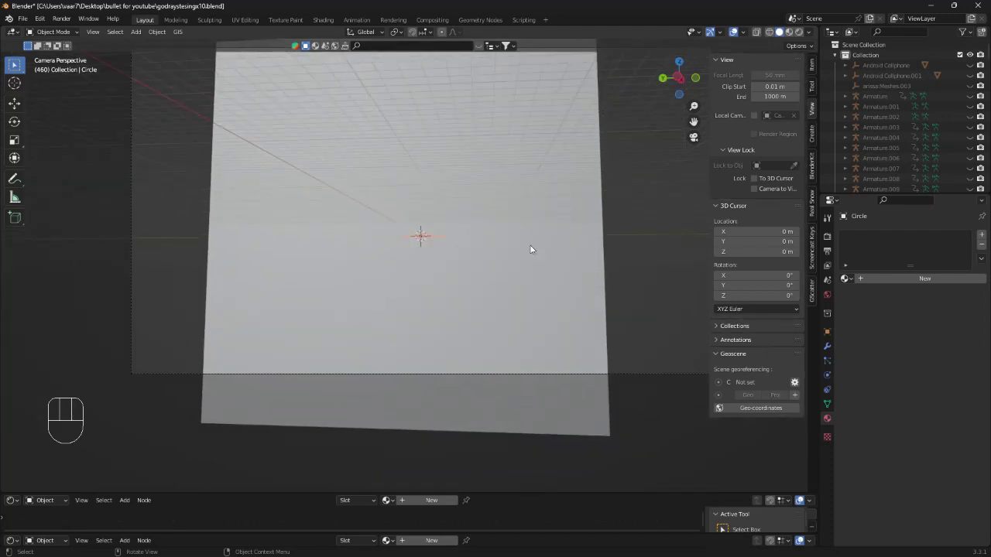
pyautogui.hotkey('alt', 'h')
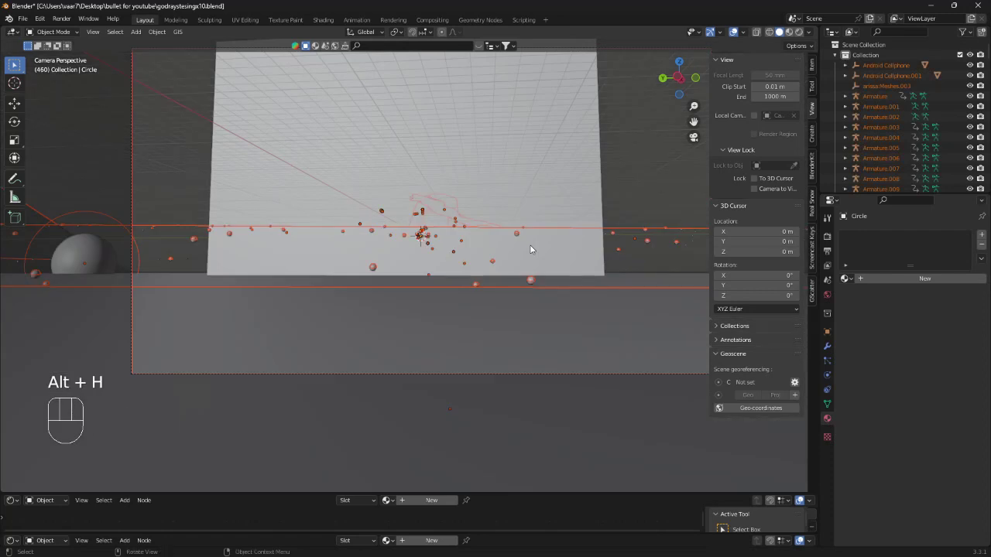
pyautogui.press('alt')
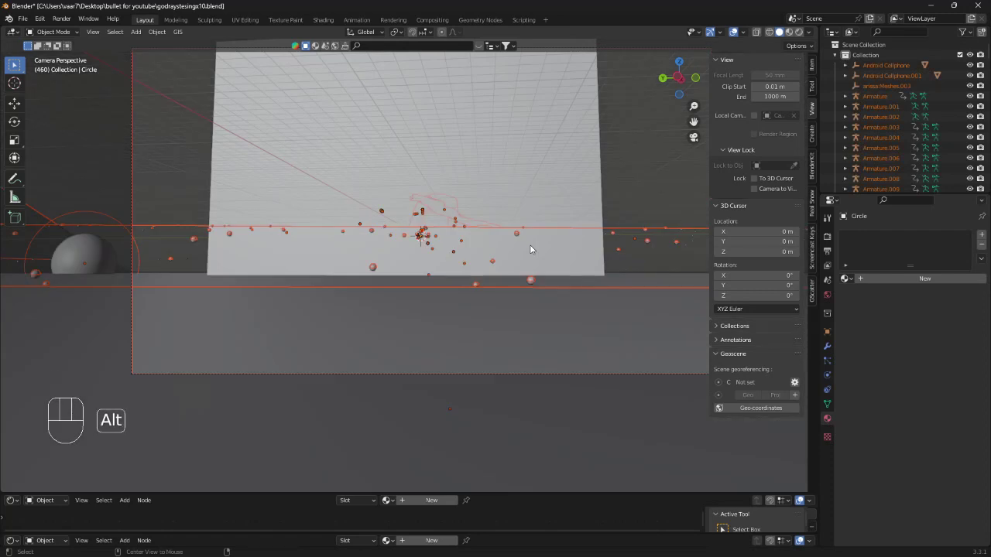
pyautogui.hotkey('alt', 'a')
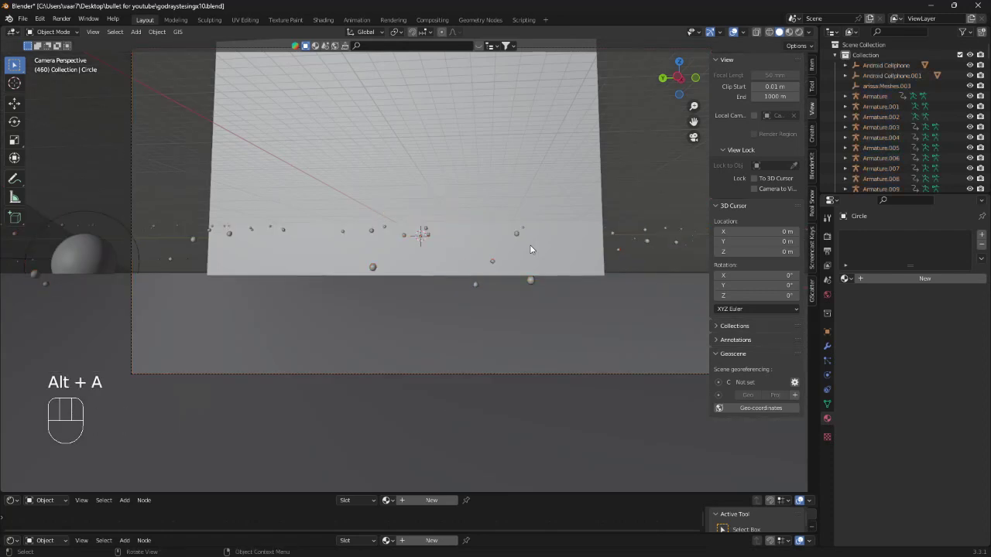
pyautogui.click(798, 33)
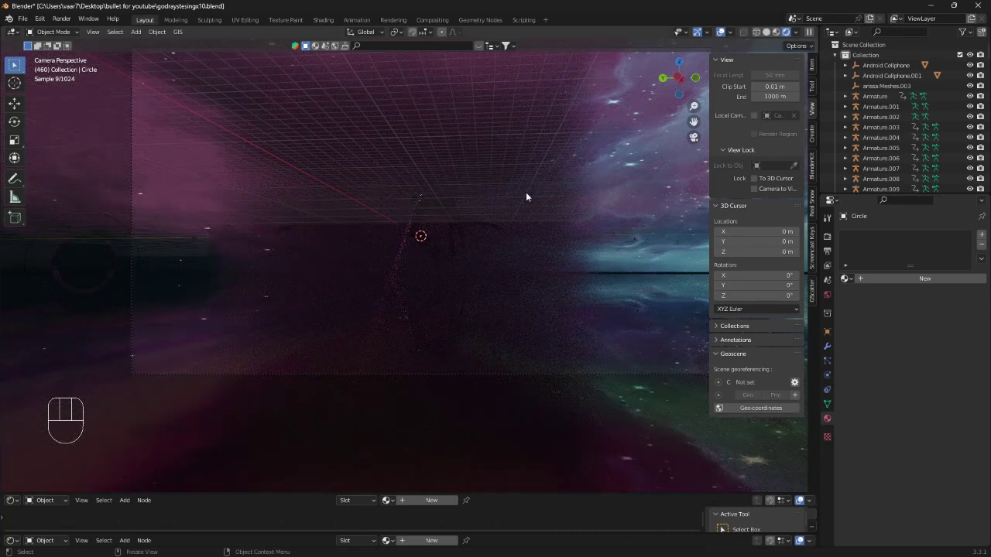
# - Lower the cube's Volume Scatter density to 0.020, checking the rendered view without overlays
pyautogui.scroll(-1, 507, 216)
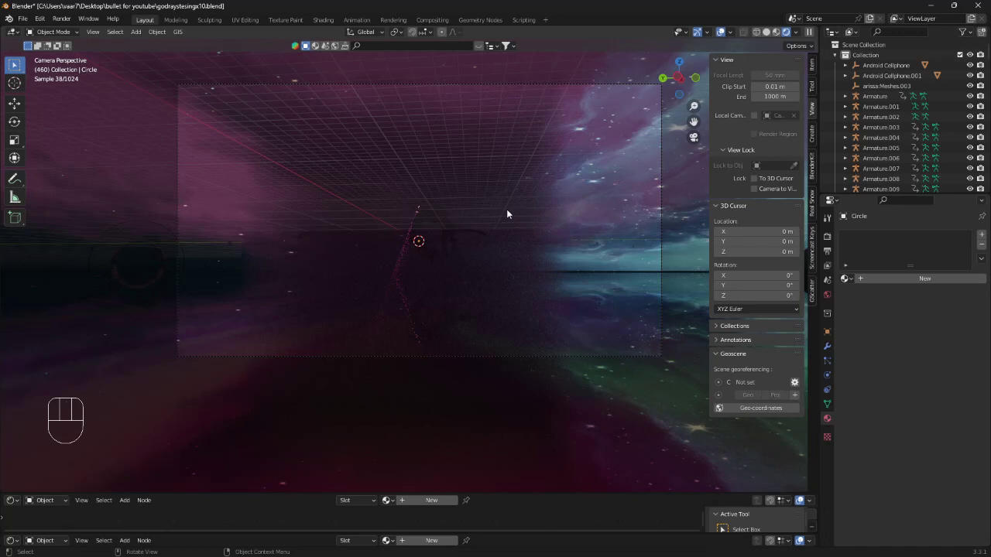
pyautogui.scroll(1, 506, 209)
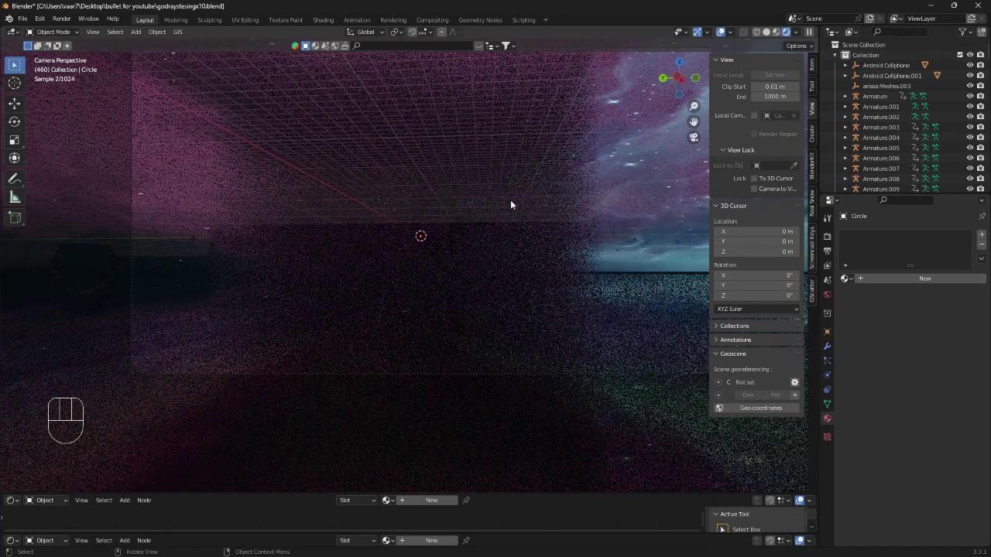
pyautogui.click(526, 158)
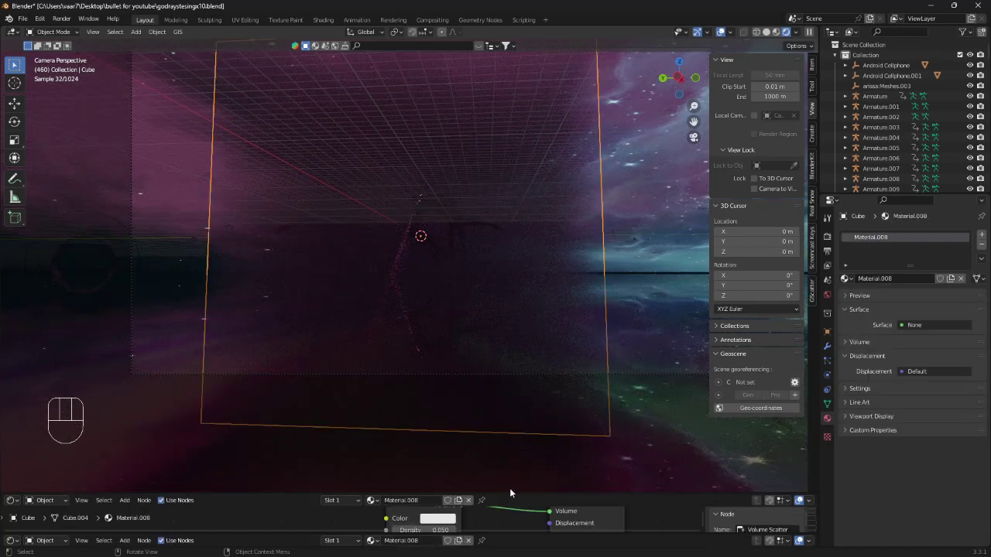
pyautogui.moveTo(511, 494); pyautogui.dragTo(529, 352)
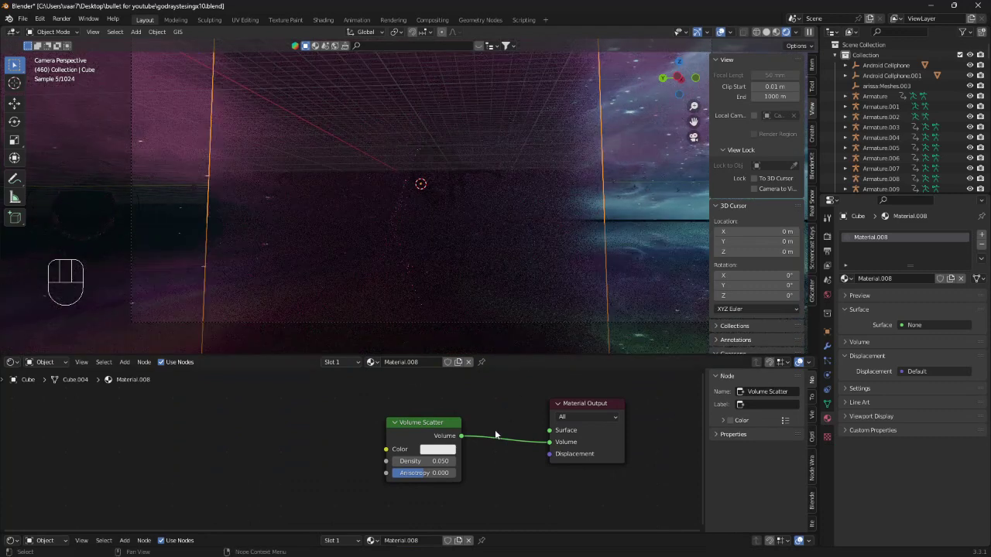
pyautogui.click(445, 461)
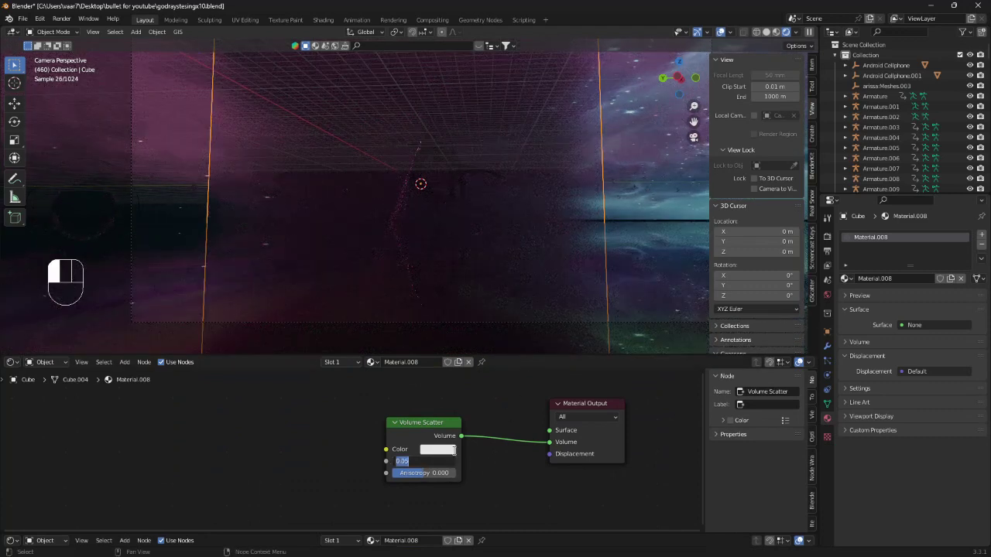
pyautogui.write('0.02')
pyautogui.press('Return')
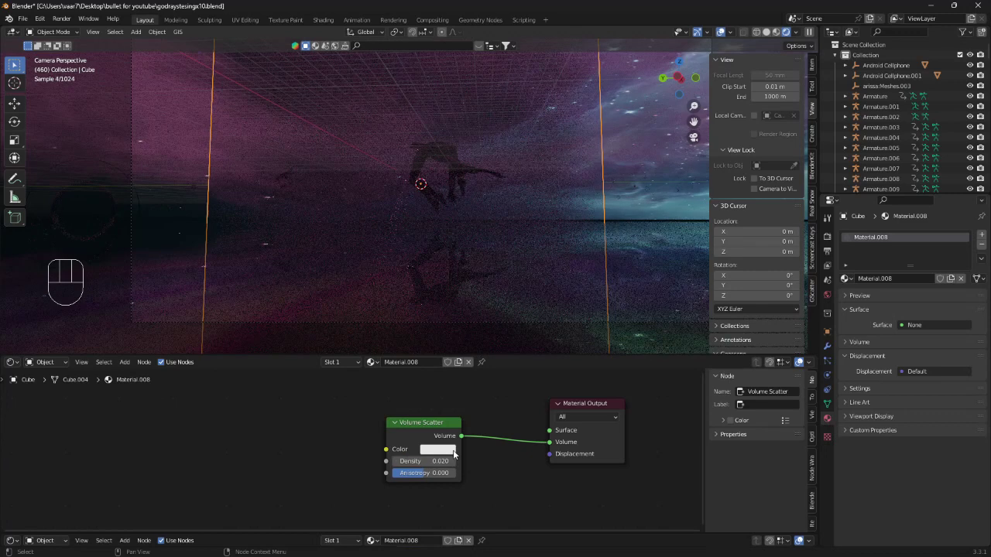
pyautogui.click(721, 33)
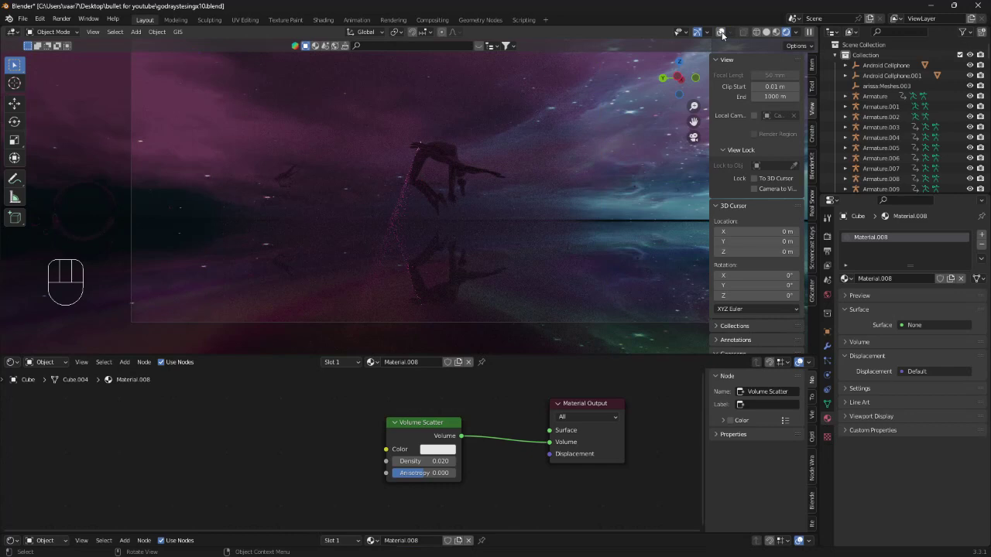
pyautogui.scroll(3, 387, 237)
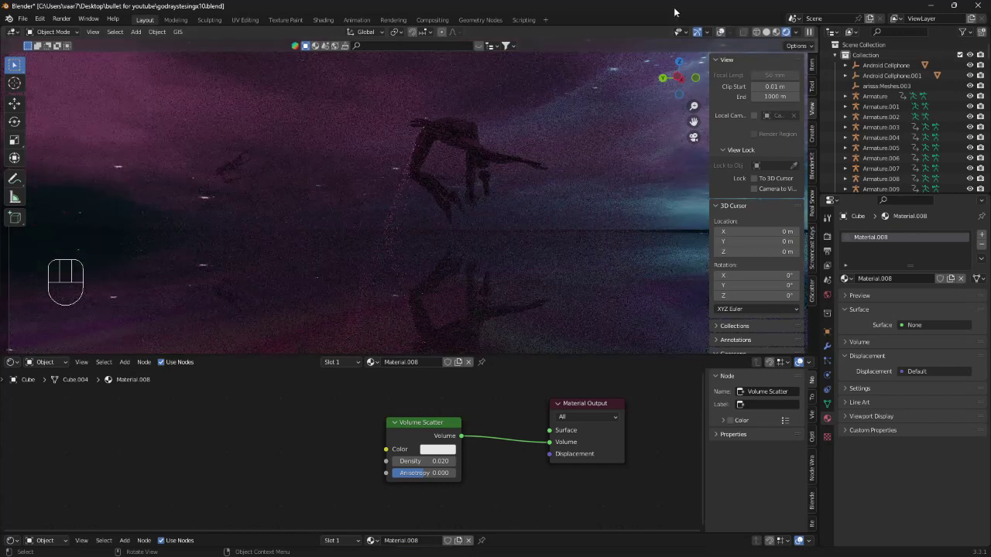
pyautogui.click(721, 34)
# - Zoom toward the figure and hide NurbsCircle.001
pyautogui.scroll(2, 403, 139)
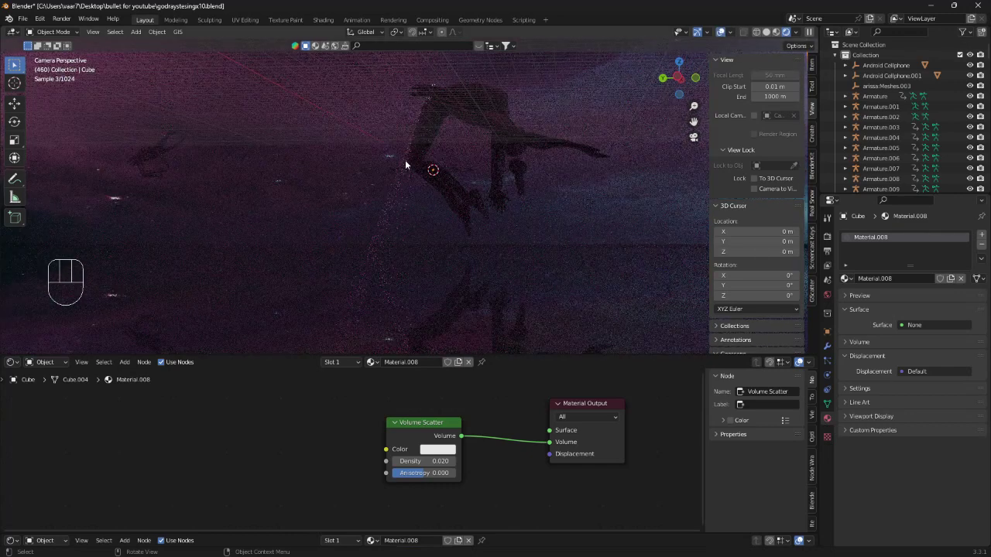
pyautogui.click(474, 148)
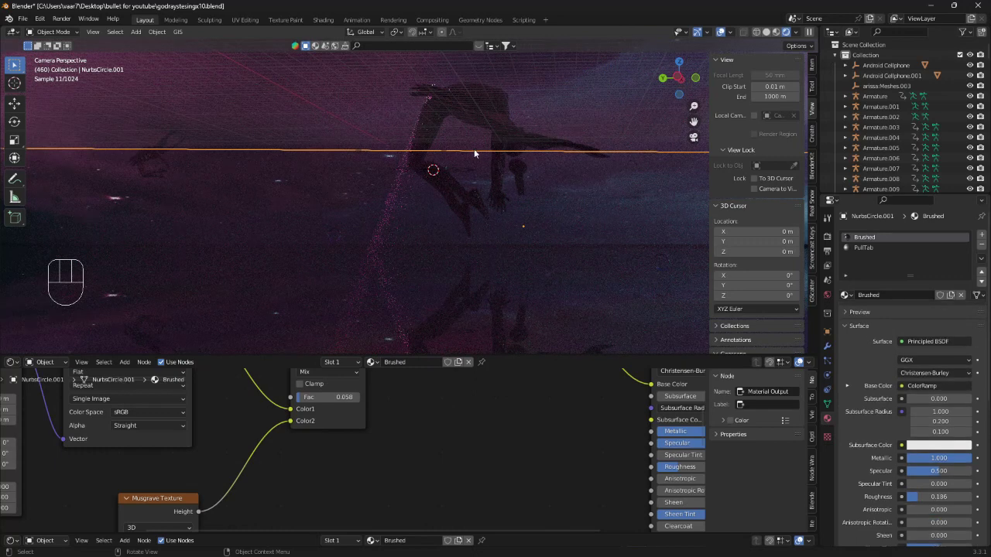
pyautogui.click(422, 105)
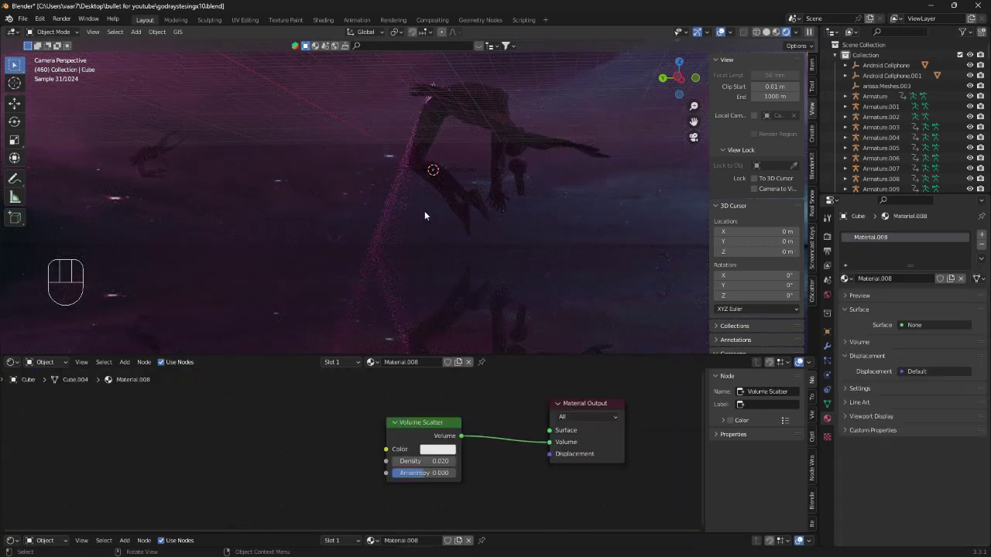
pyautogui.keyDown('shift'); pyautogui.moveTo(424, 216); pyautogui.dragTo(457, 239, button='middle'); pyautogui.keyUp('shift')
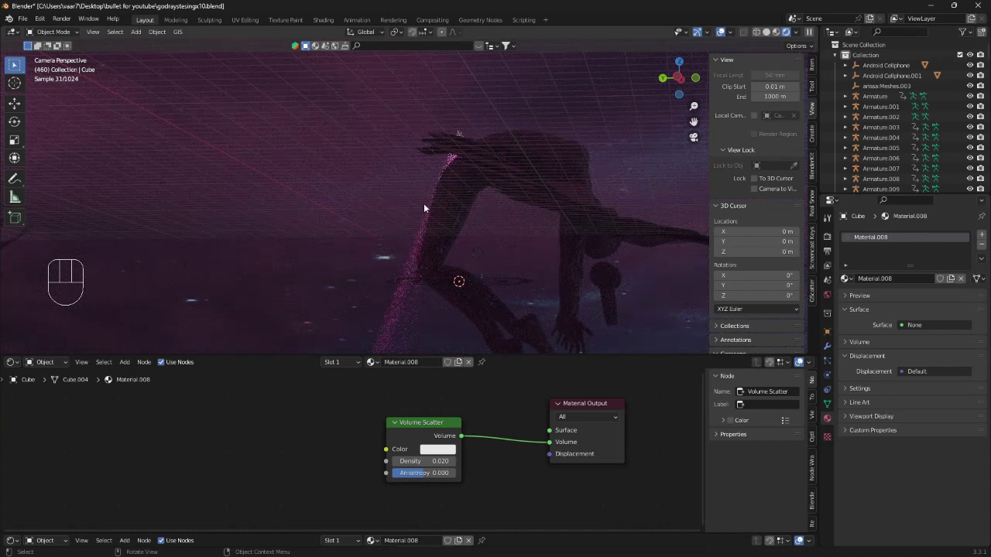
pyautogui.click(414, 277)
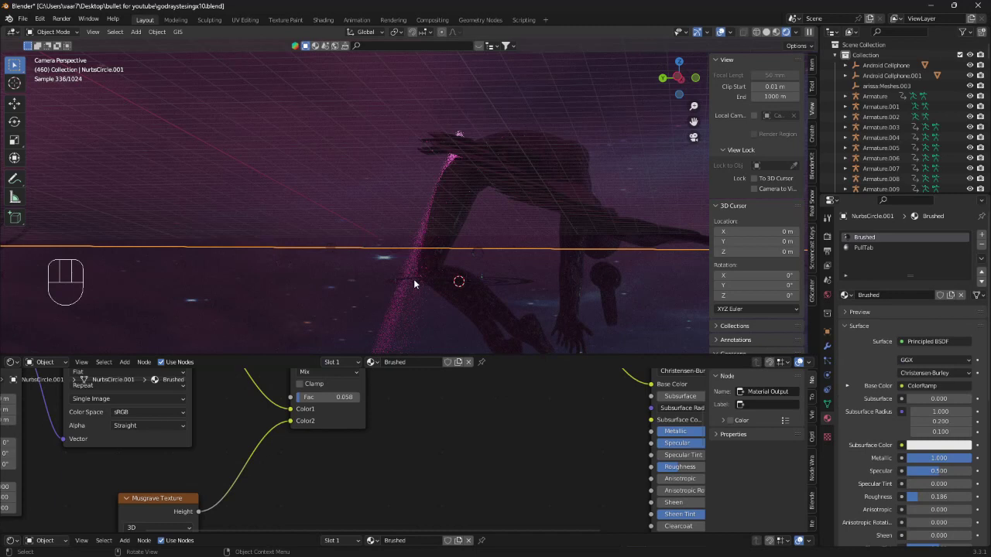
pyautogui.press('h')
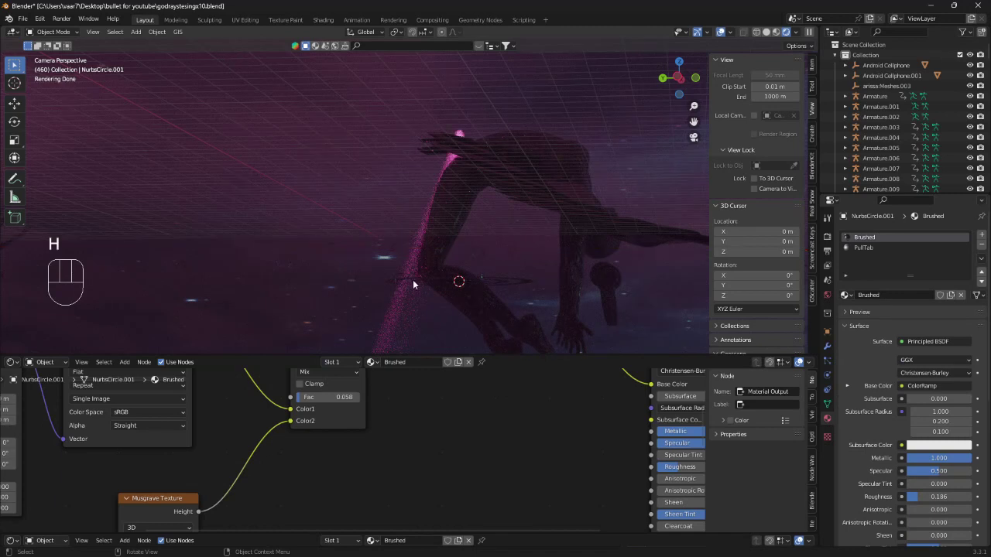
# - Hide the tall object at the left edge and zoom in on the figure
pyautogui.click(415, 282)
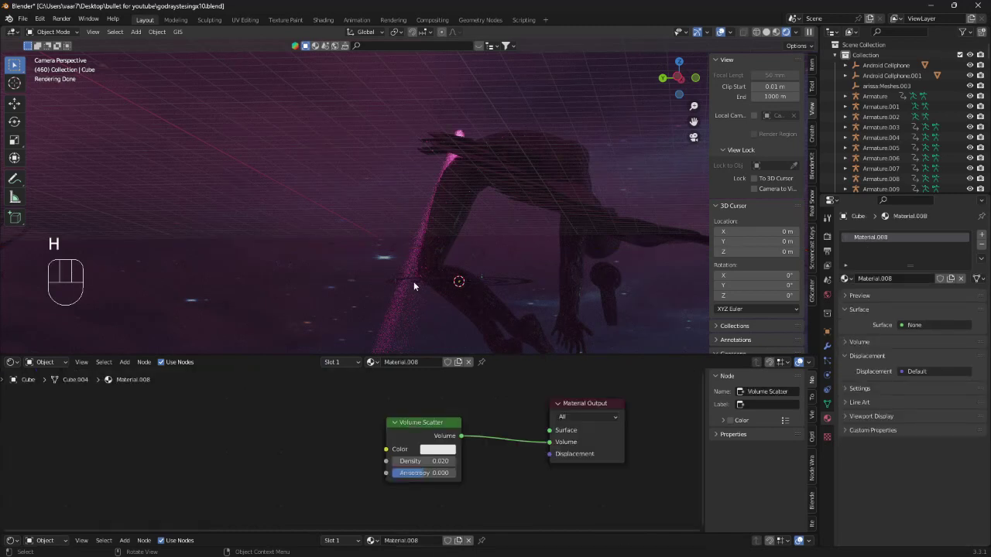
pyautogui.click(515, 279)
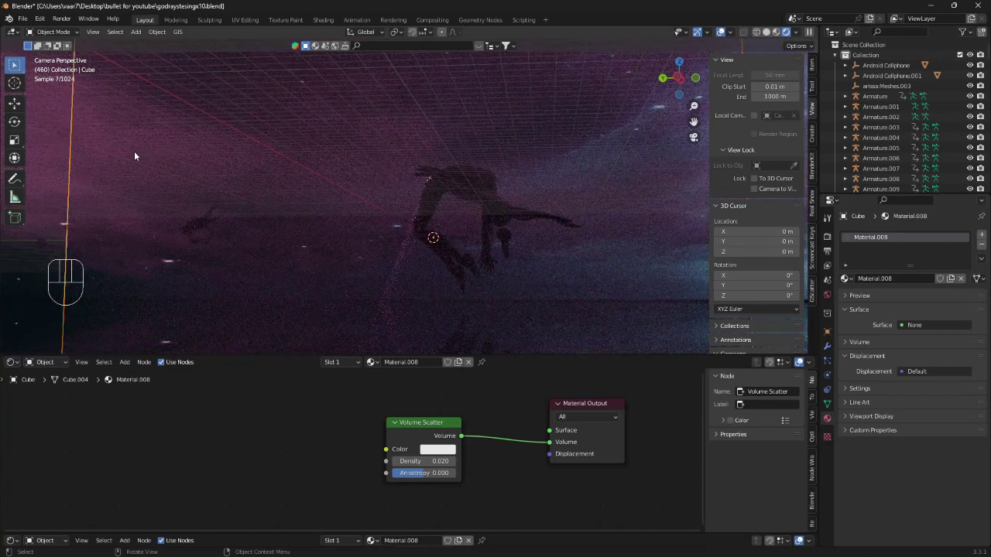
pyautogui.press('h')
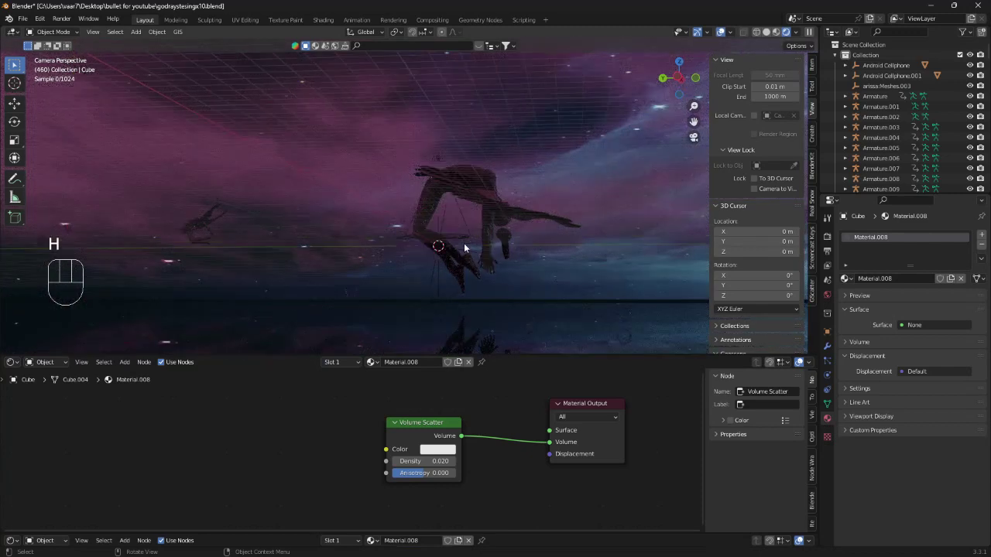
pyautogui.scroll(3, 464, 243)
# - Select the ring-shaped Circle with the spot light and move both far upward
pyautogui.click(459, 228)
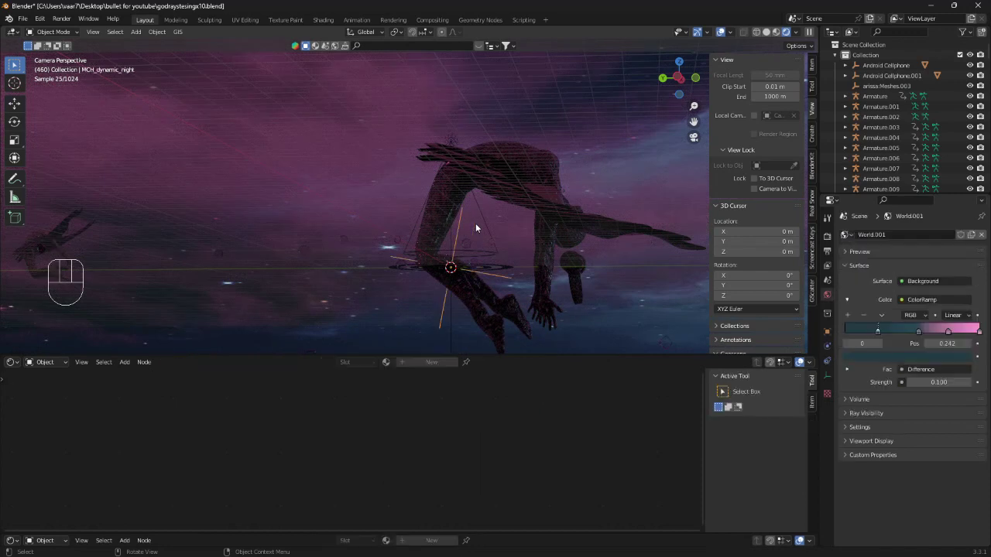
pyautogui.scroll(1, 485, 234)
pyautogui.scroll(2, 486, 253)
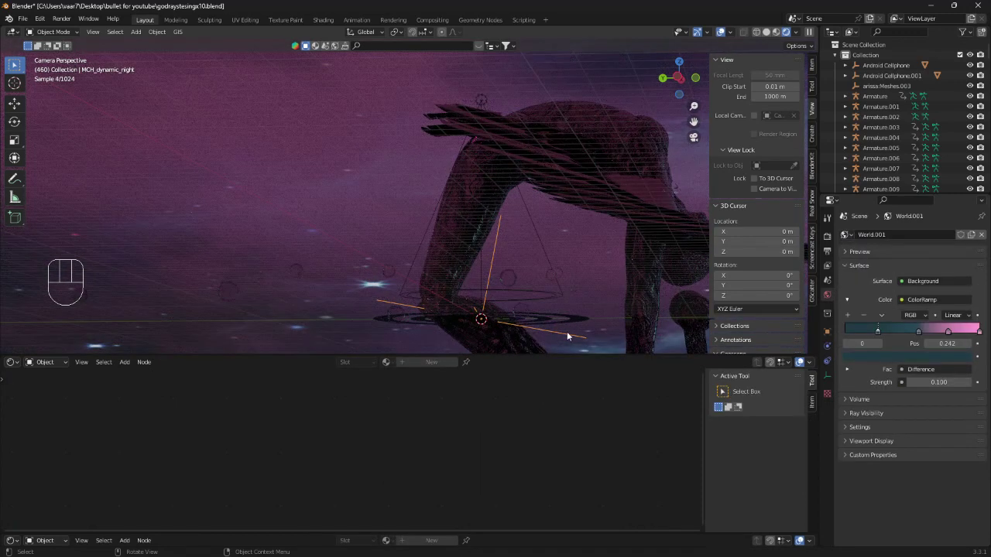
pyautogui.click(574, 319)
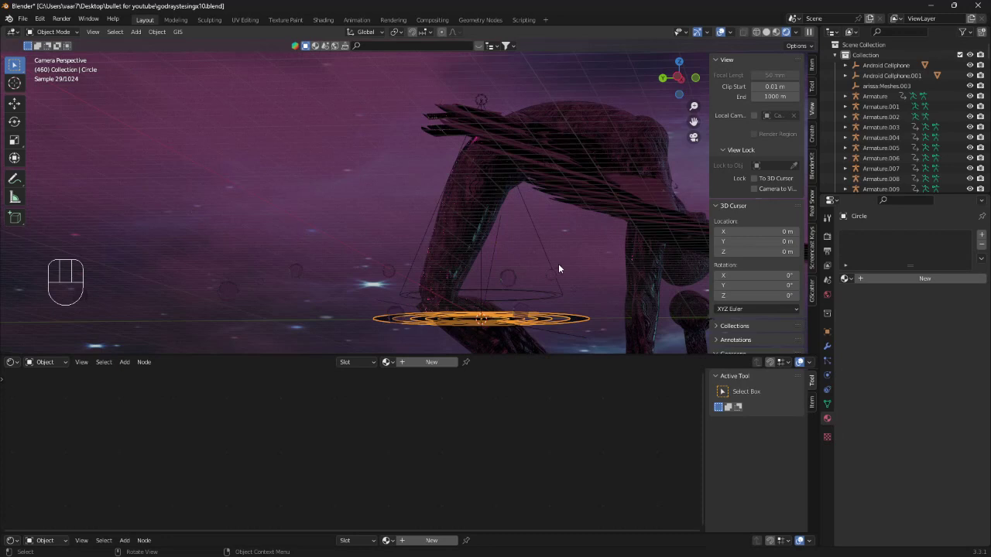
pyautogui.keyDown('shift'); pyautogui.click(544, 249); pyautogui.keyUp('shift')
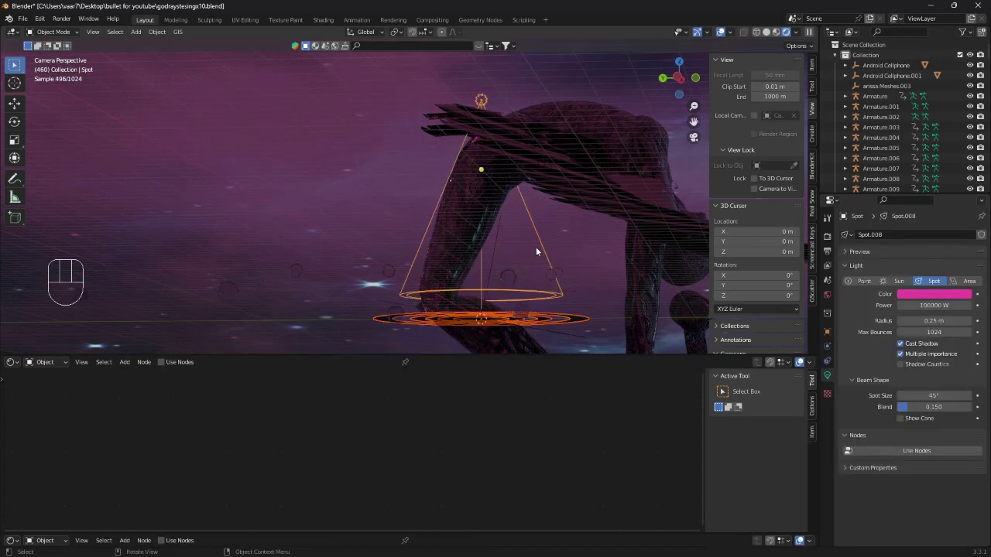
pyautogui.scroll(-2, 534, 246)
pyautogui.scroll(-4, 532, 247)
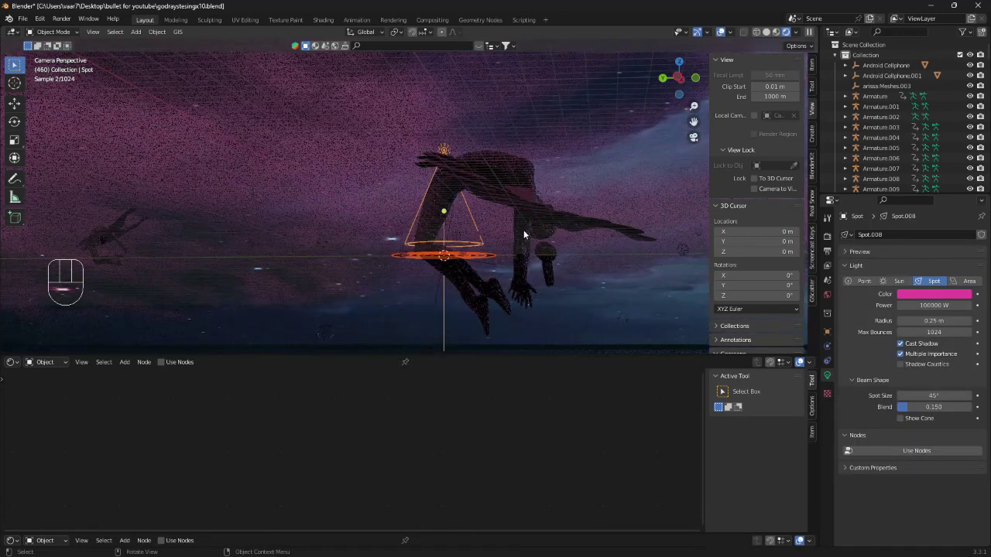
pyautogui.scroll(-3, 507, 216)
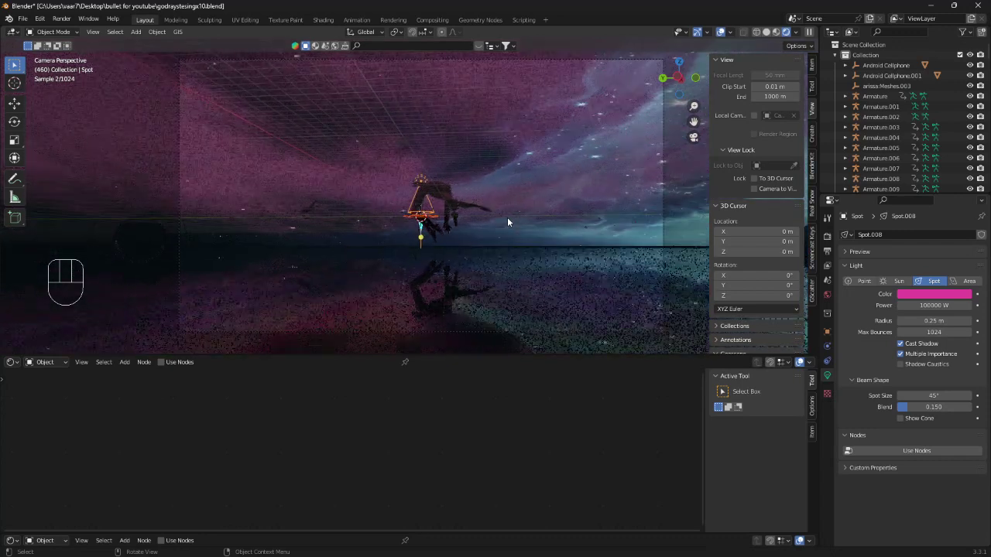
pyautogui.press('g')
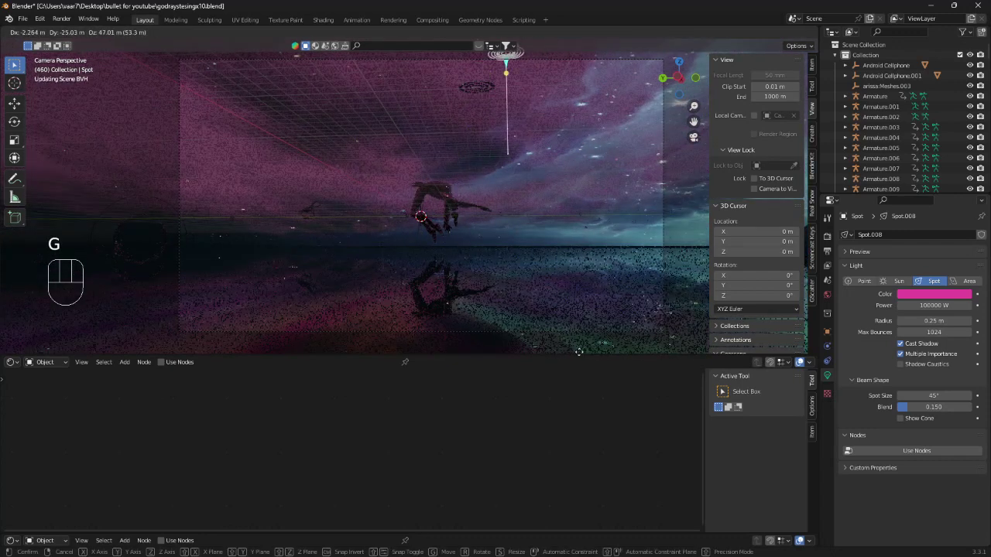
pyautogui.click(594, 352)
# - Rotate the spotlight to aim its beam, then reposition it
pyautogui.press('r')
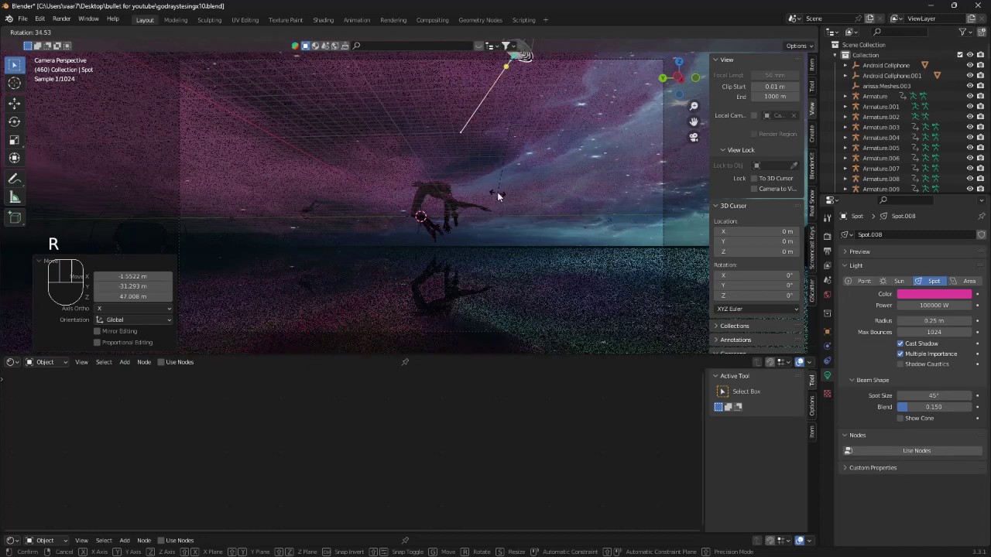
pyautogui.click(497, 192)
pyautogui.press('g')
pyautogui.click(515, 190)
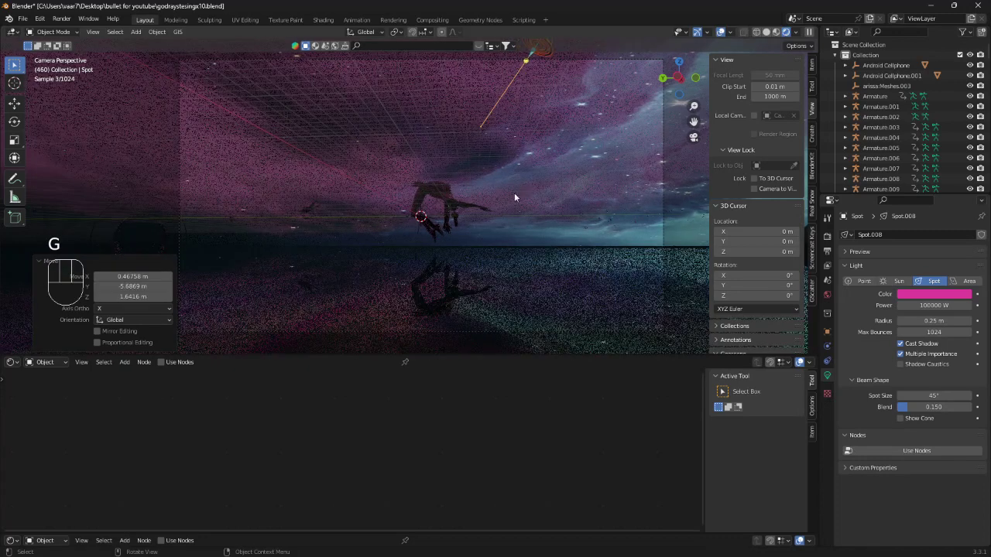
# - Reveal all hidden objects with Alt+H and turn viewport overlays off
pyautogui.press('alt')
pyautogui.hotkey('alt', 'h')
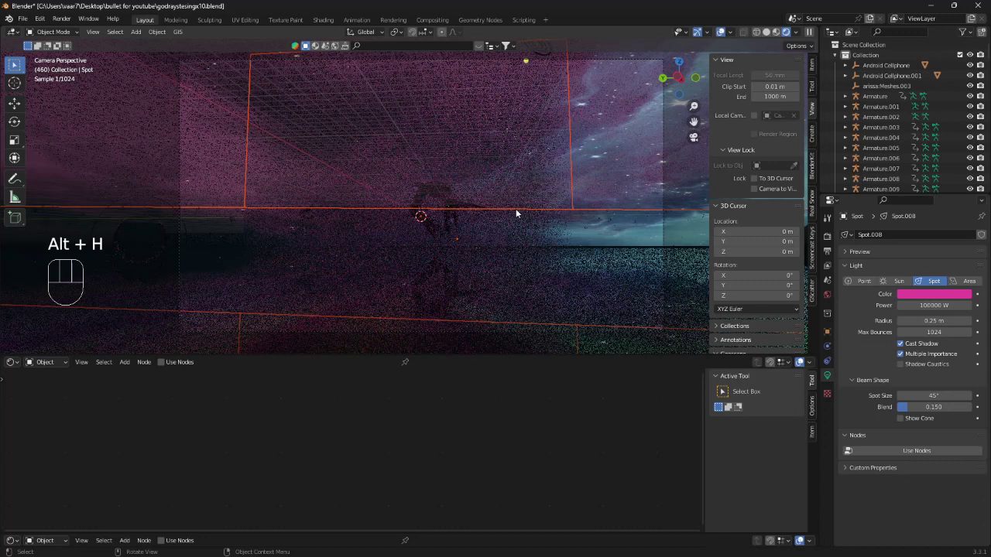
pyautogui.click(721, 32)
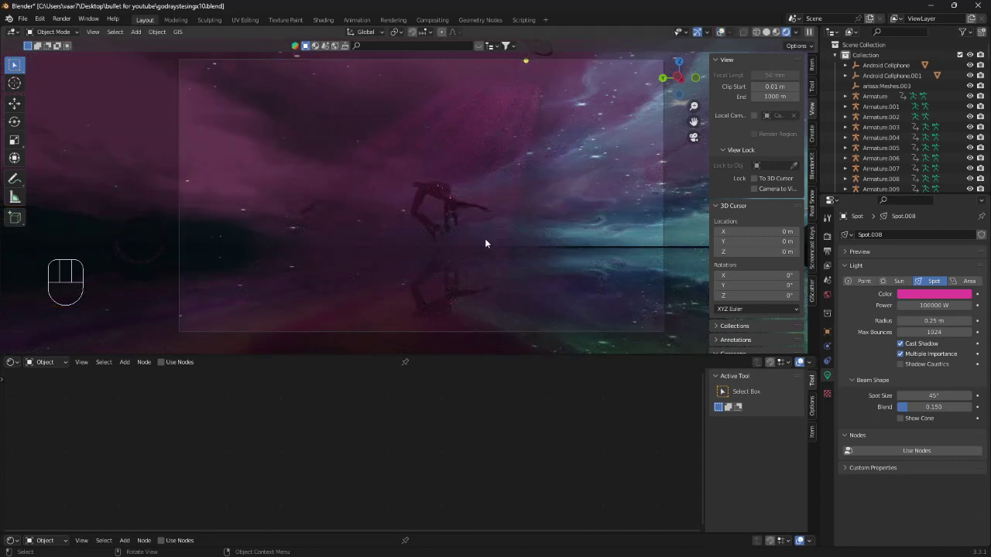
pyautogui.scroll(-2, 485, 239)
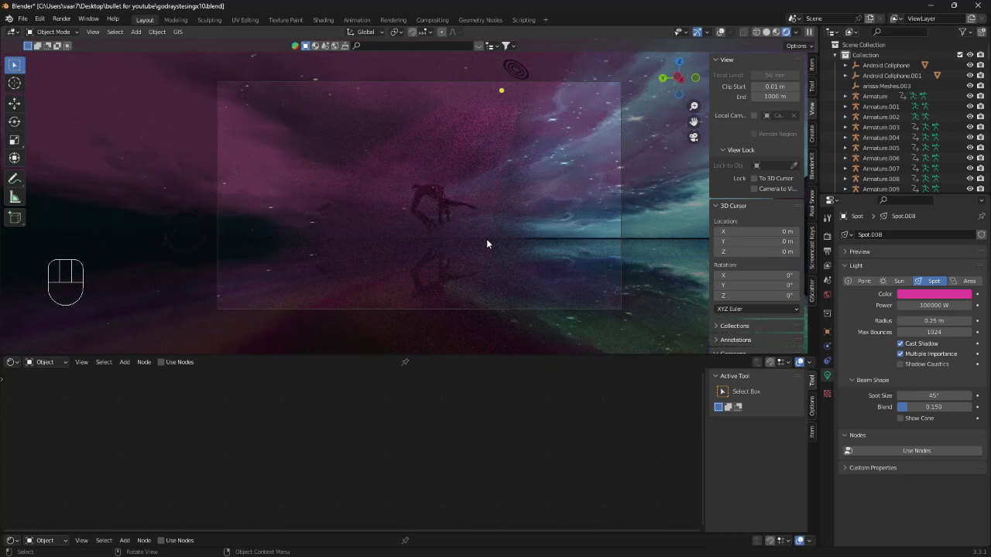
# - Drag Spot.008's Beam Shape Spot Size down to 25.2°, then pan and restore overlays
pyautogui.scroll(2, 486, 243)
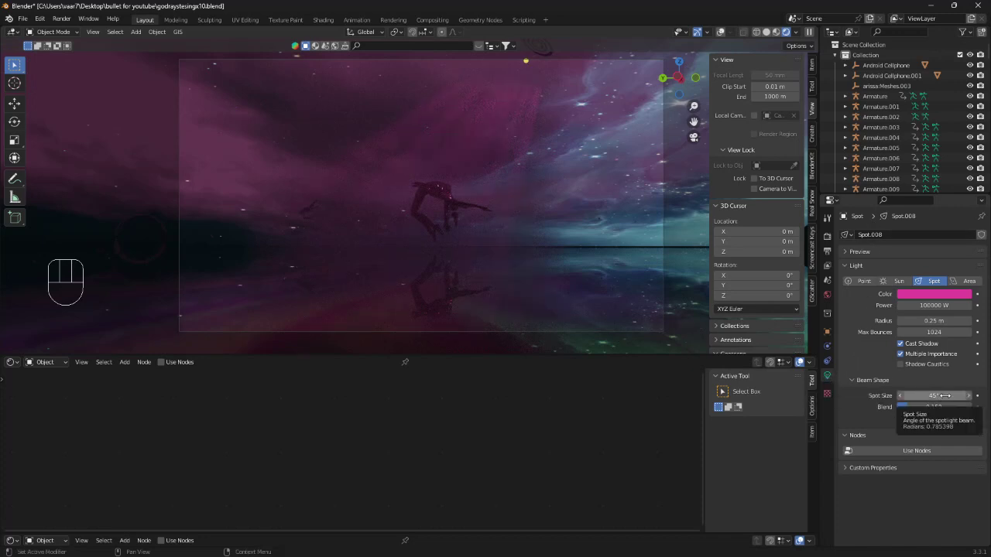
pyautogui.click(944, 395)
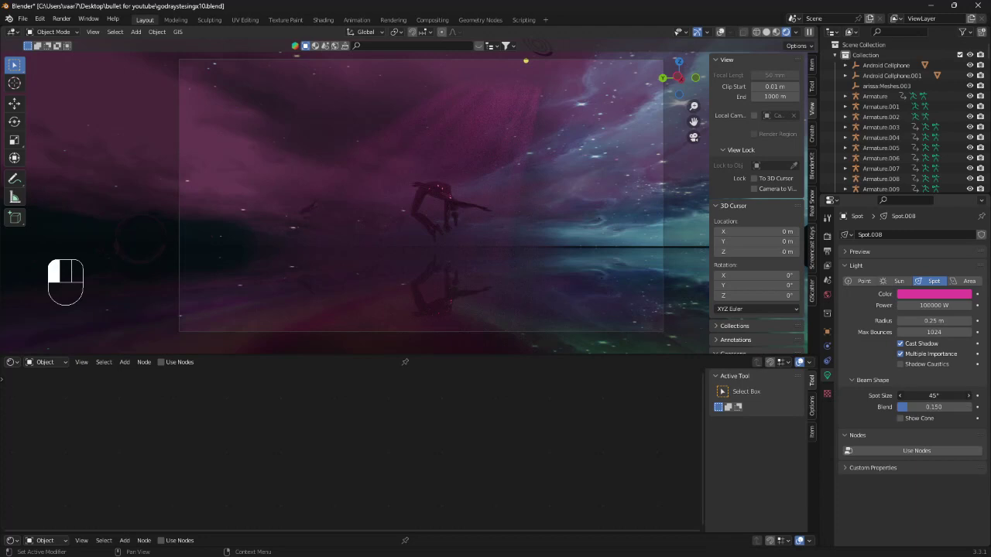
pyautogui.moveTo(945, 395); pyautogui.dragTo(887, 396)
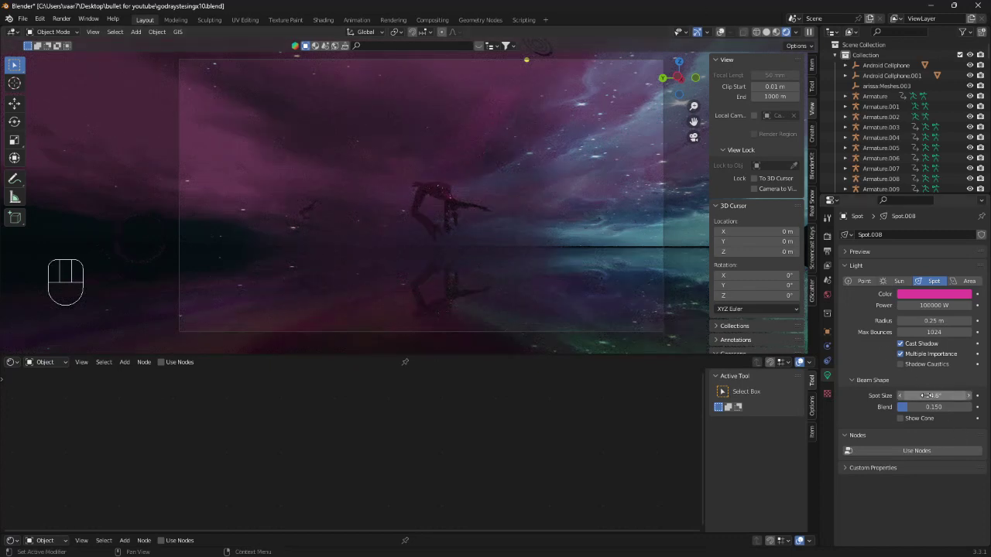
pyautogui.moveTo(933, 395); pyautogui.dragTo(924, 395)
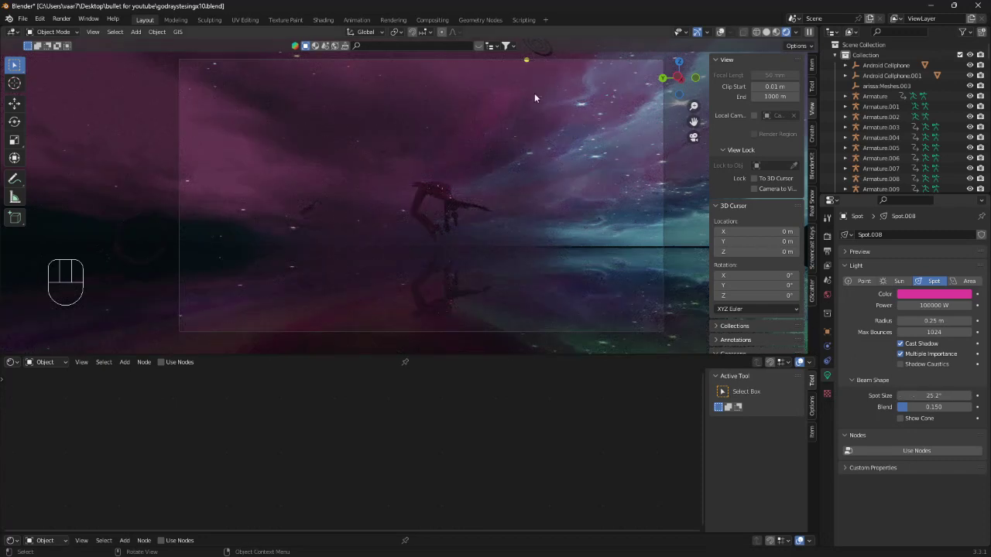
pyautogui.keyDown('shift'); pyautogui.moveTo(519, 141); pyautogui.dragTo(483, 181, button='middle'); pyautogui.keyUp('shift')
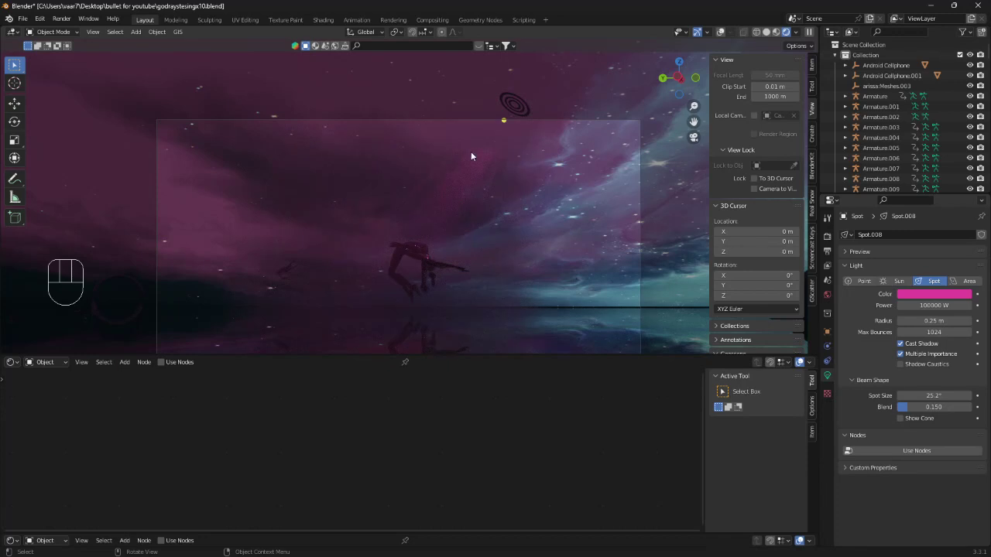
pyautogui.hotkey('shift', 'alt', 'z')
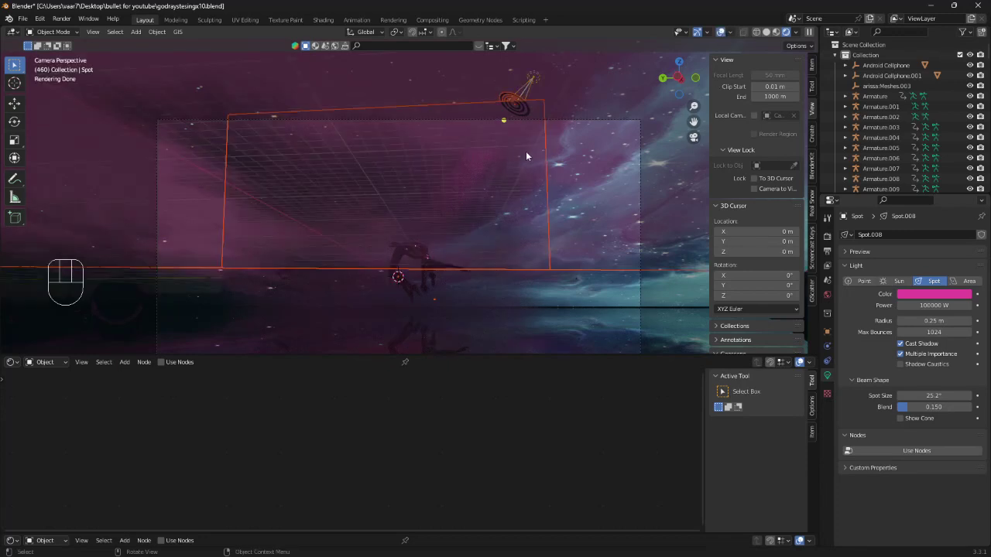
# - Scale the volume-scatter Cube by 1.319 and check it from the camera view (Numpad 0)
pyautogui.click(315, 113)
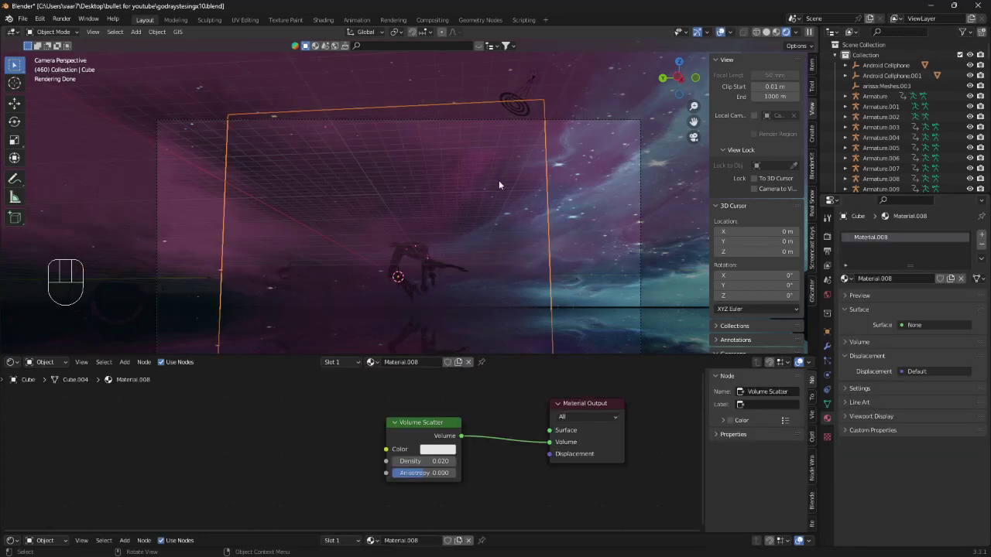
pyautogui.press('s')
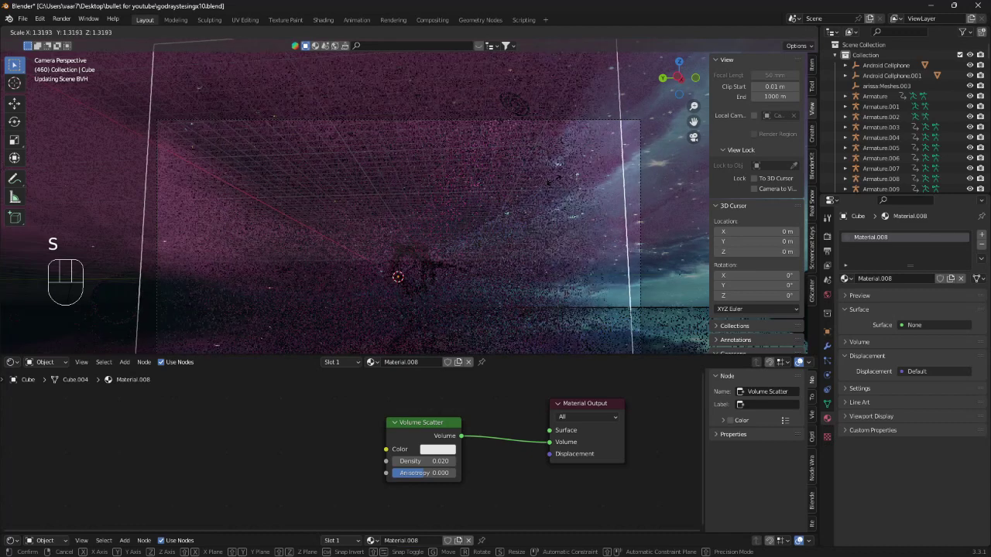
pyautogui.click(553, 179)
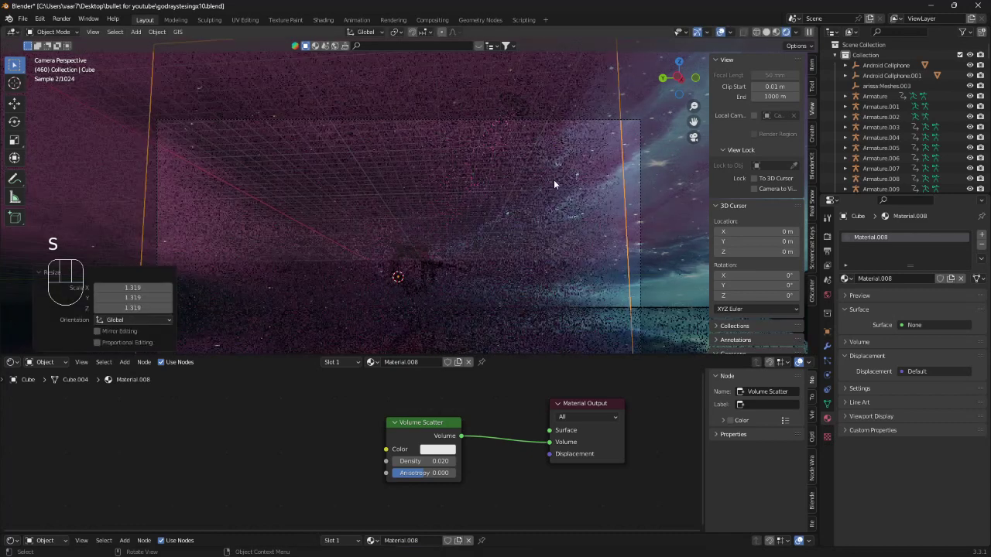
pyautogui.click(721, 31)
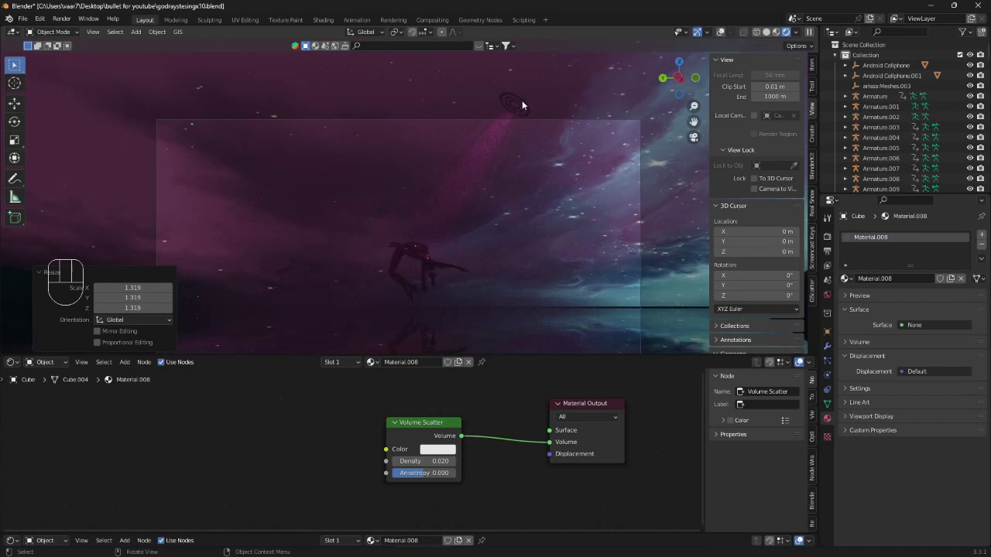
pyautogui.click(529, 117)
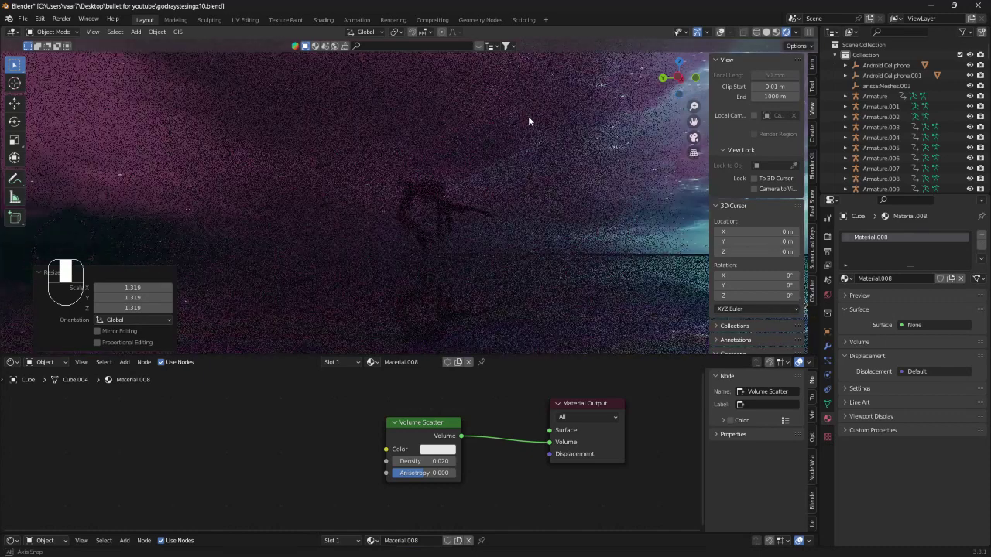
pyautogui.press('KP_0')
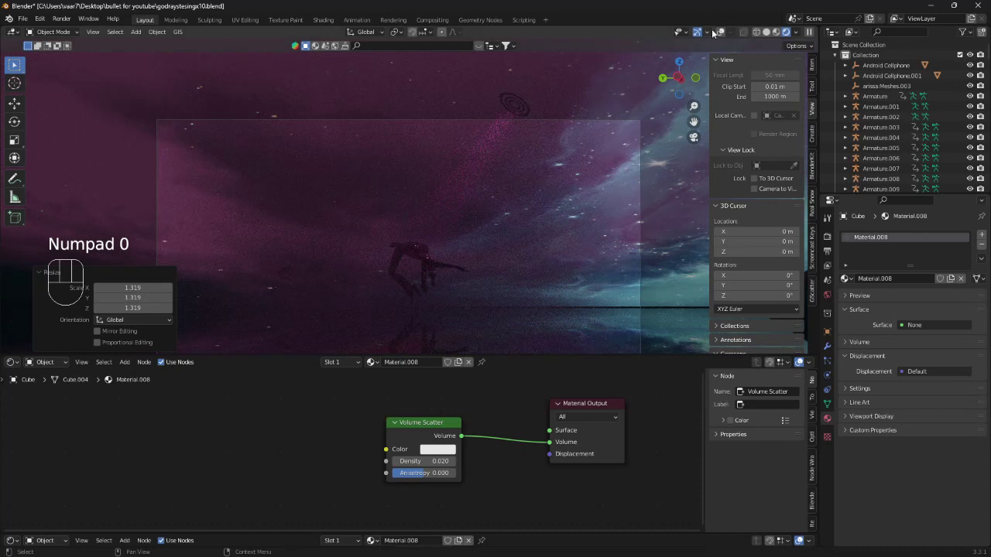
pyautogui.click(720, 32)
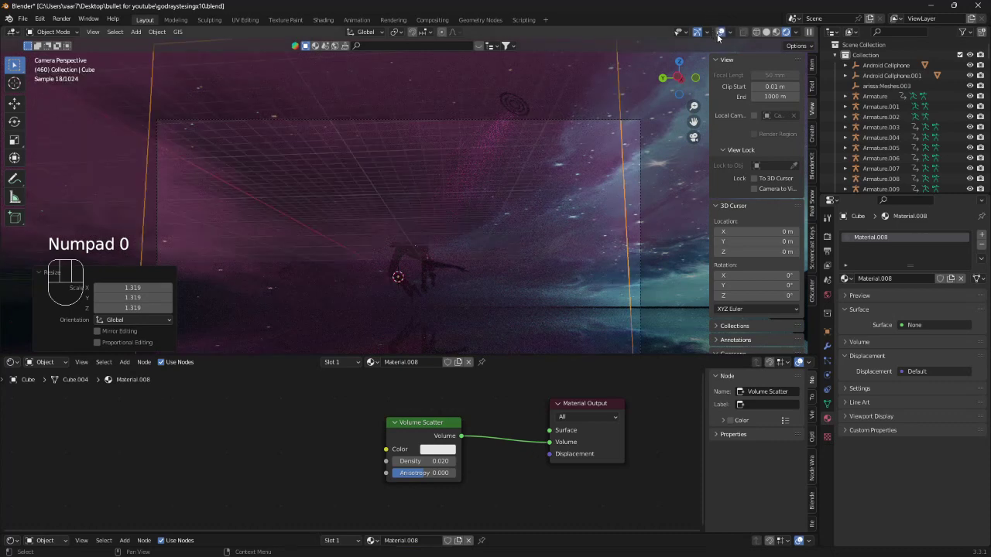
# - Select Spot.008 and duplicate it in place with Shift+D, cancelling the move
pyautogui.click(530, 90)
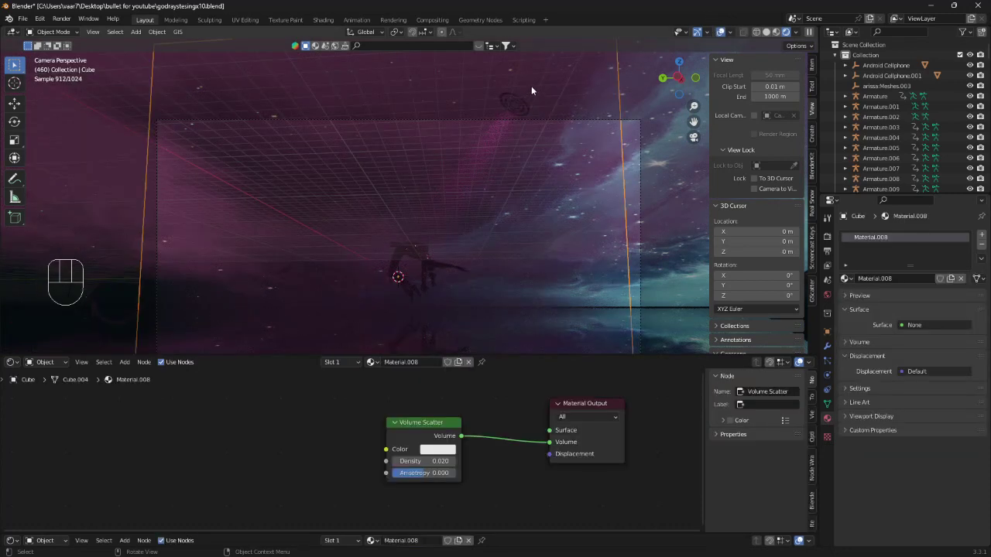
pyautogui.click(531, 87)
pyautogui.click(530, 85)
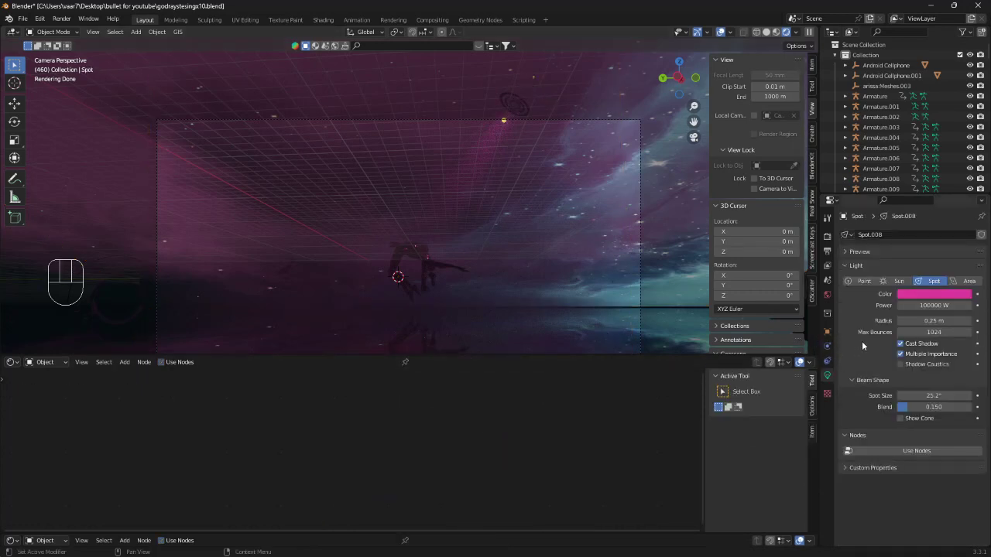
pyautogui.hotkey('shift', 'd')
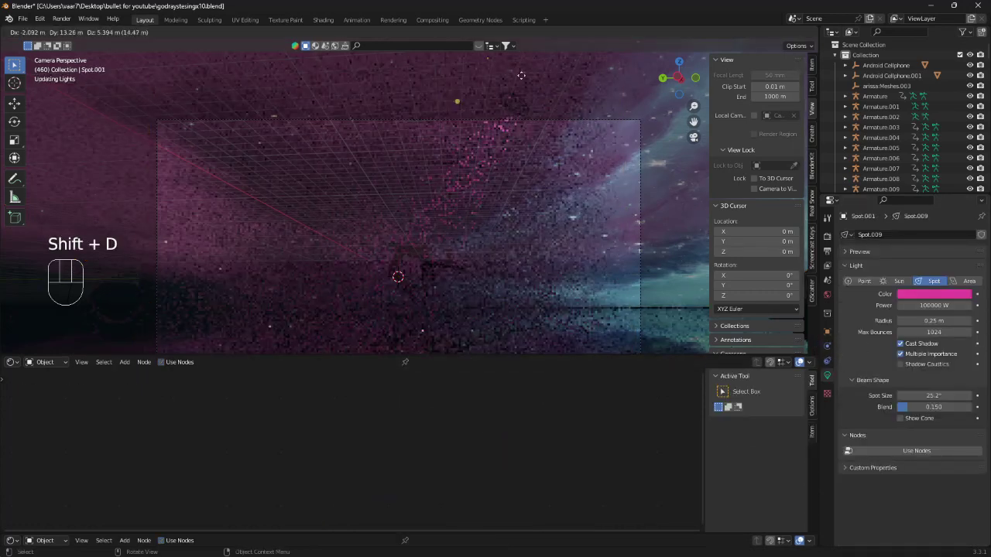
pyautogui.rightClick(528, 90)
# - Make a second in-place spotlight duplicate, recentre the view and enlarge the 3D viewport
pyautogui.press('shift')
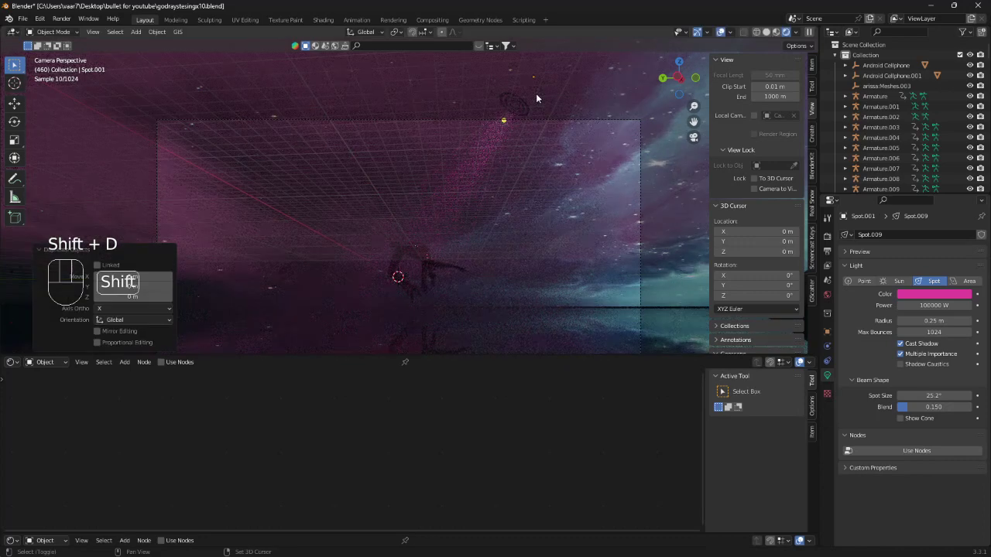
pyautogui.hotkey('shift', 'd')
pyautogui.rightClick(486, 79)
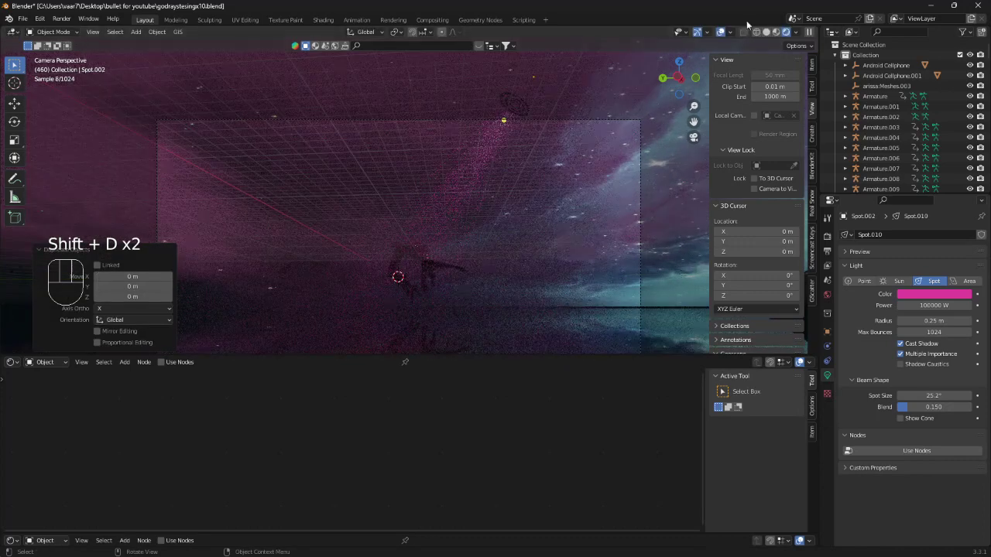
pyautogui.keyDown('shift'); pyautogui.moveTo(551, 247); pyautogui.dragTo(563, 191, button='middle'); pyautogui.keyUp('shift')
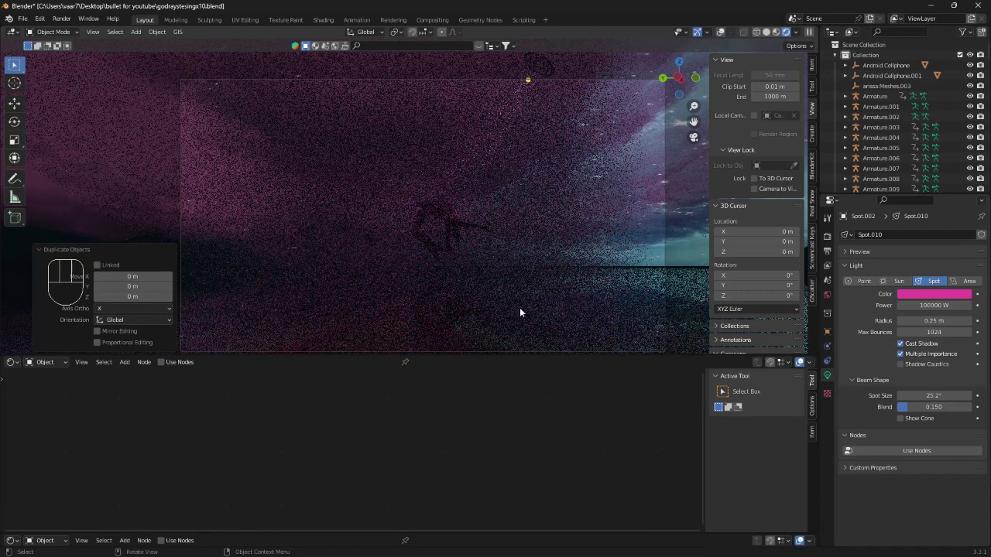
pyautogui.moveTo(538, 356); pyautogui.dragTo(538, 428)
# - Zoom the camera view to frame the three stacked pink beams over the figure
pyautogui.scroll(5, 504, 327)
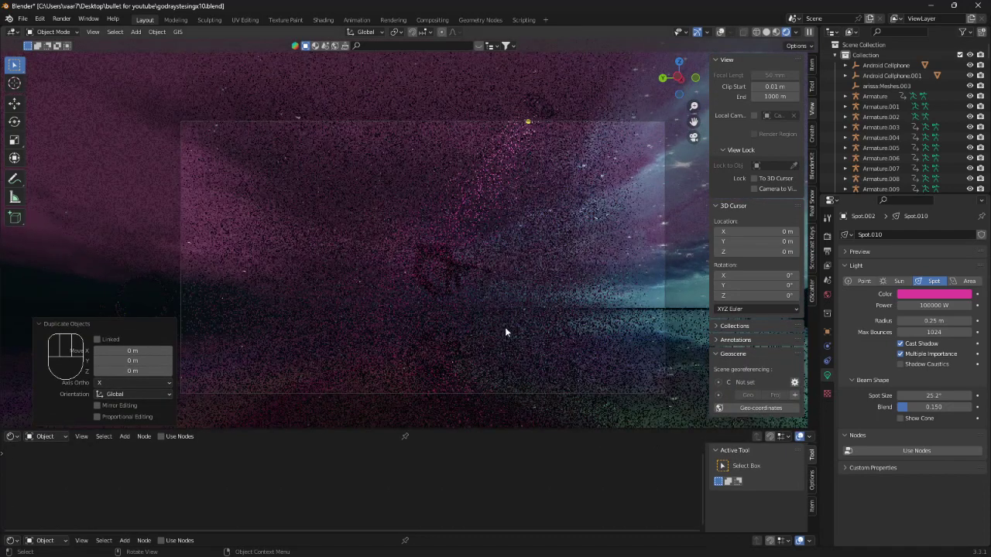
pyautogui.scroll(-4, 505, 322)
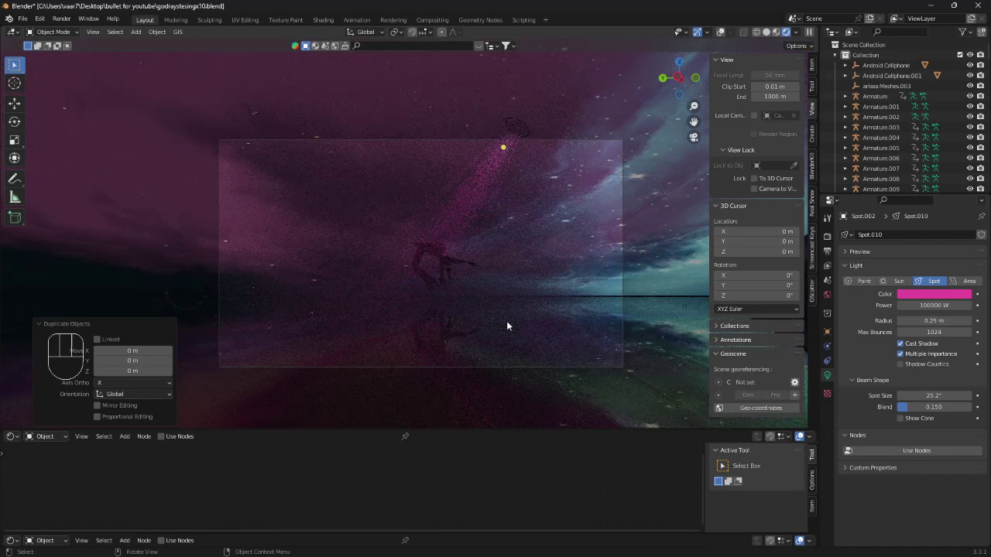
pyautogui.scroll(1, 522, 315)
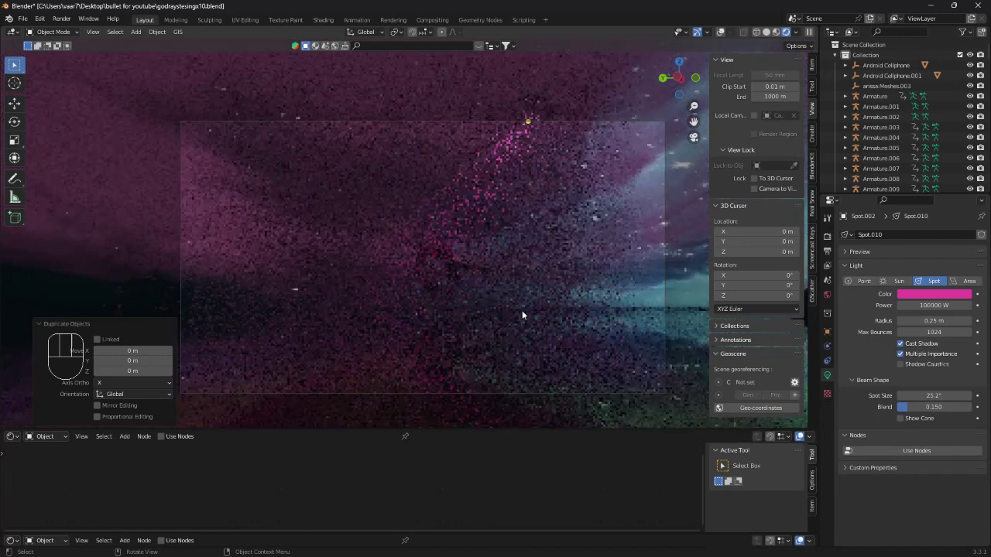